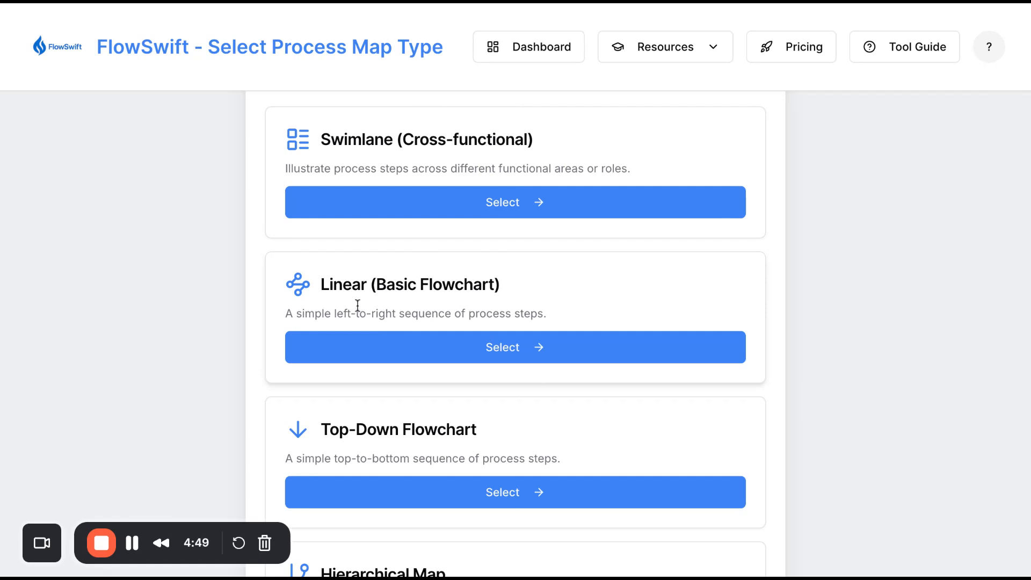
Select the Top-Down Flowchart as the process map type.
scroll(417, 319, "down", 1)
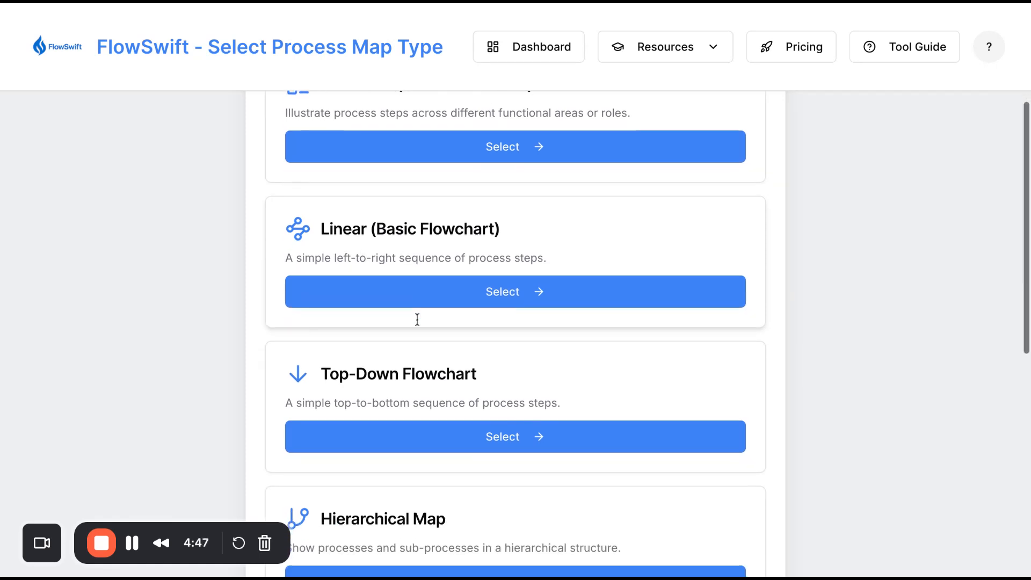
scroll(416, 319, "down", 1)
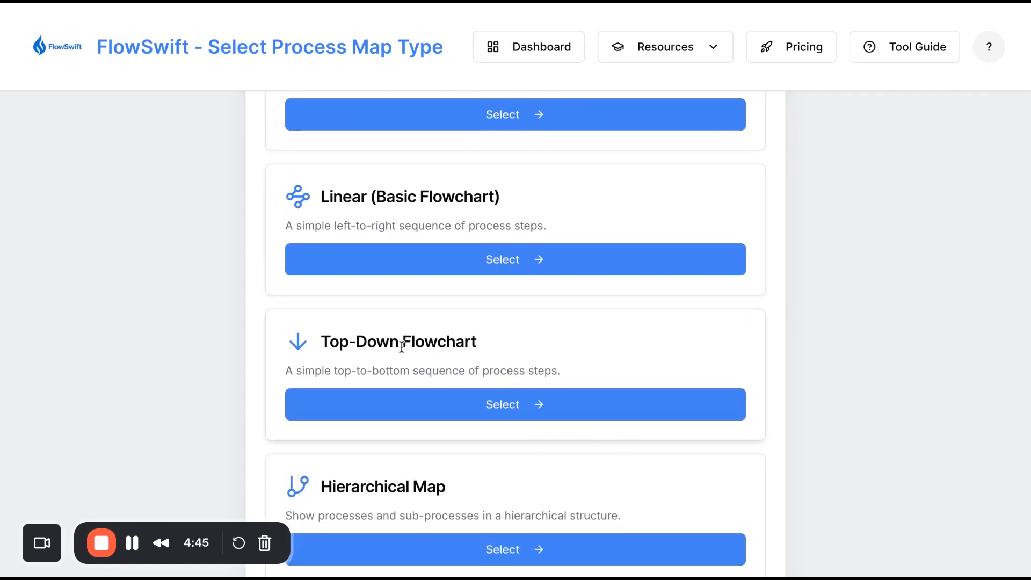
left_click(399, 404)
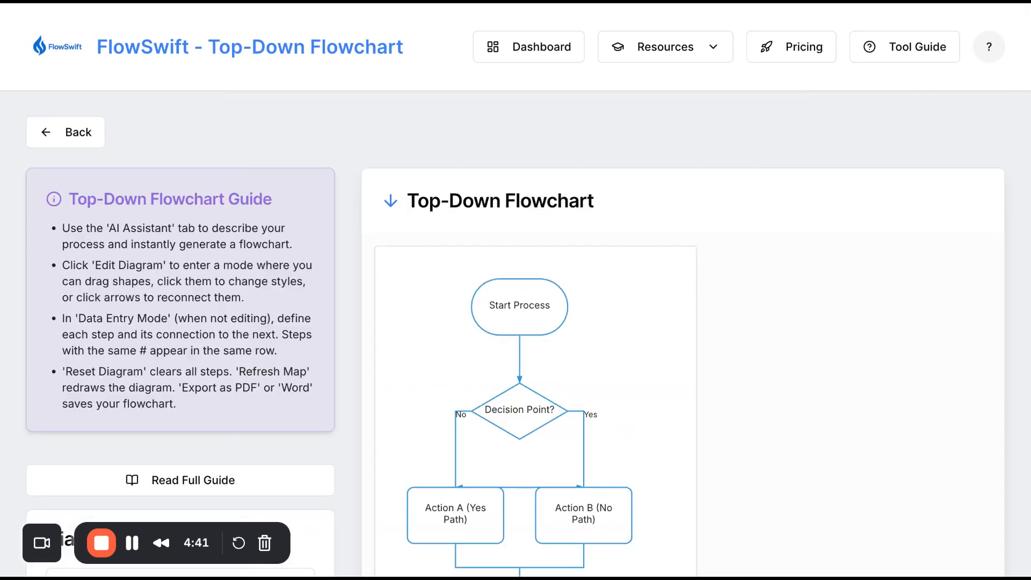
Switch from the AI assistant to the standard setup and expand the process steps table to full width.
scroll(399, 404, "down", 2)
scroll(426, 285, "up", 1)
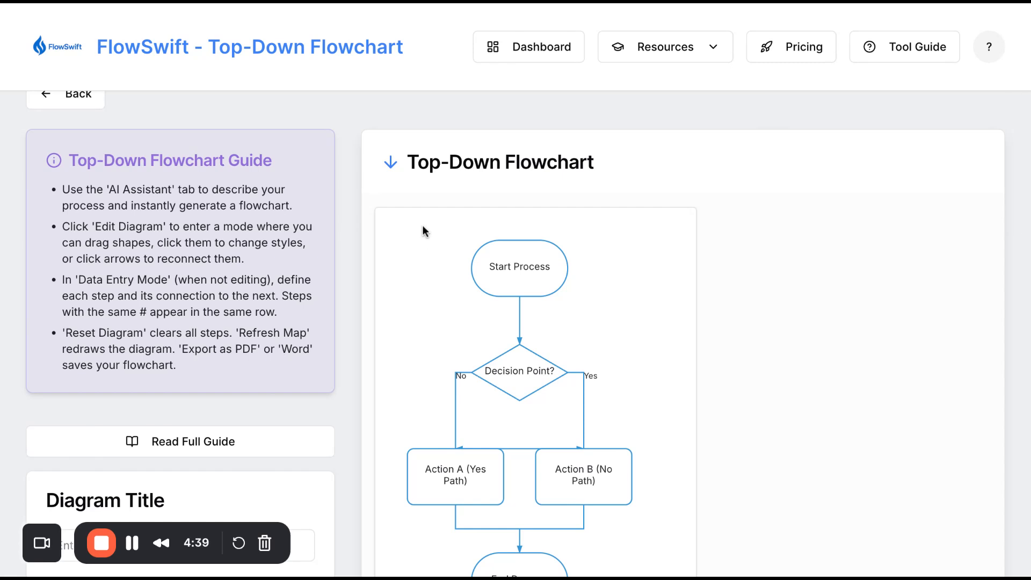
scroll(422, 230, "down", 1)
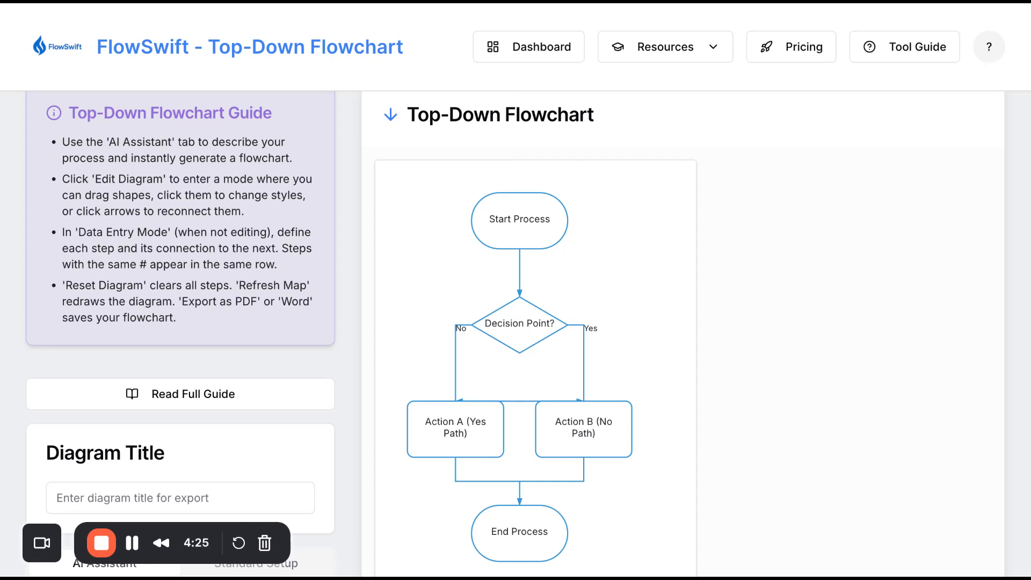
scroll(519, 246, "down", 1)
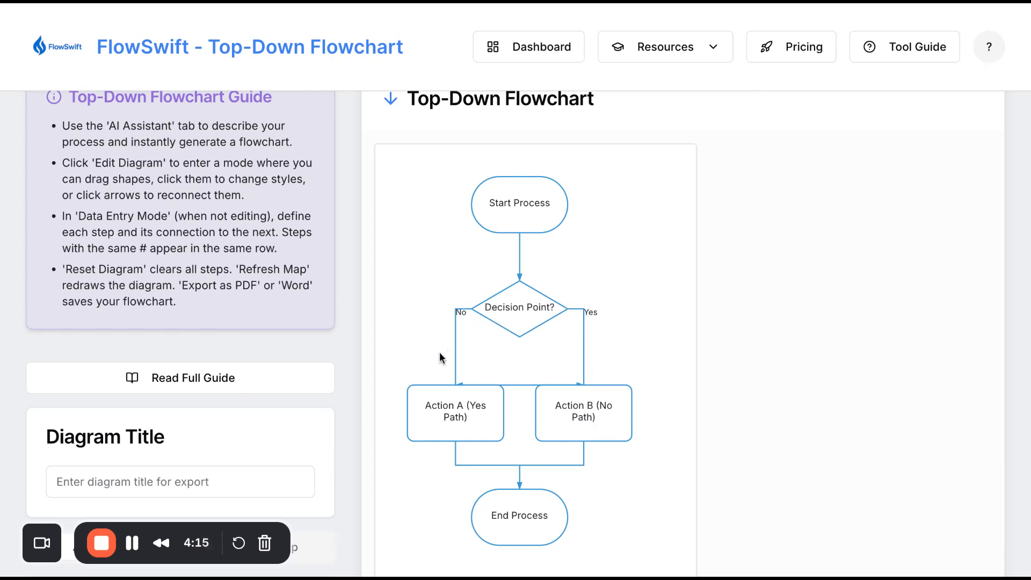
scroll(524, 484, "down", 5)
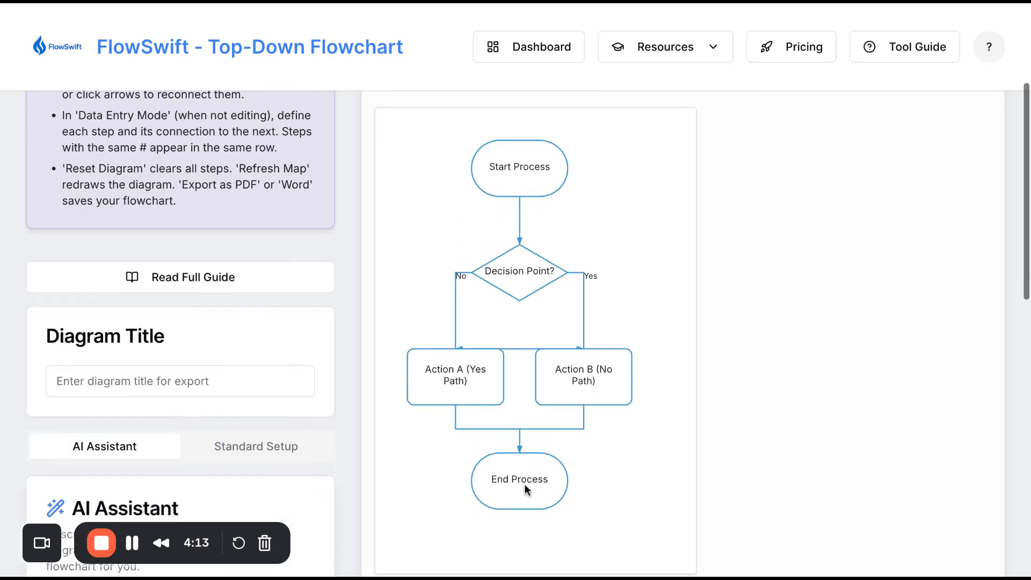
scroll(524, 484, "down", 2)
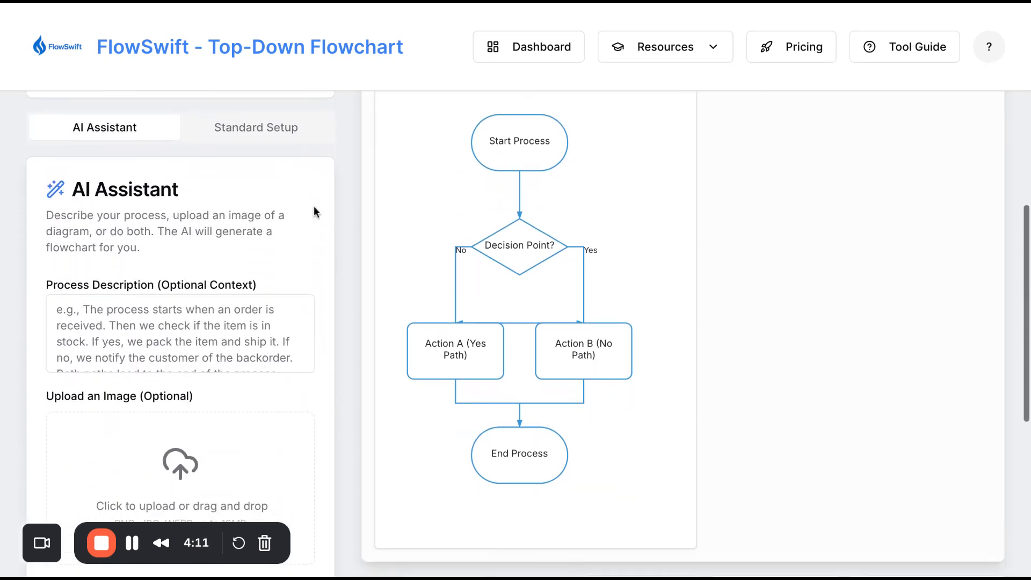
left_click(278, 138)
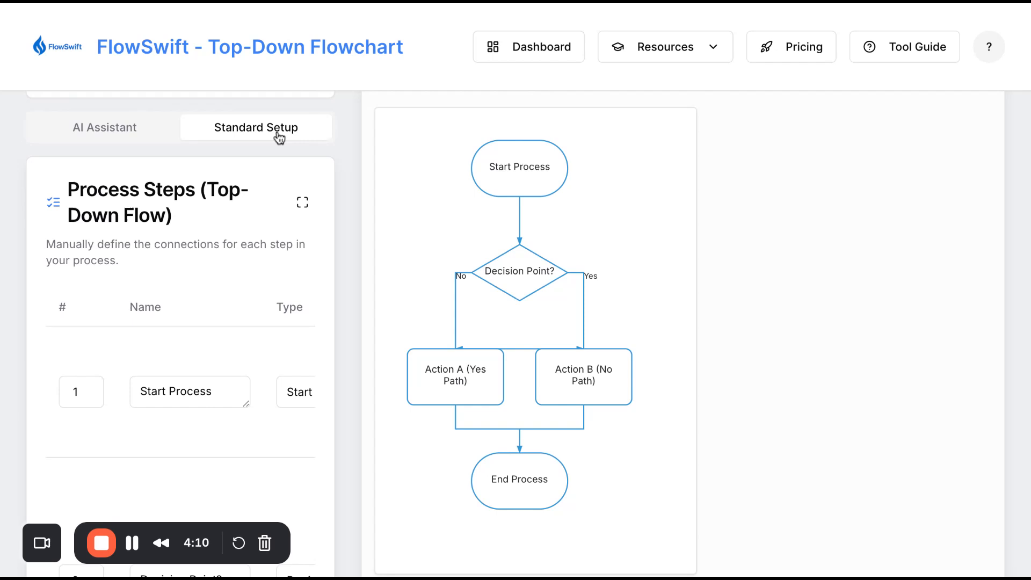
left_click(304, 205)
Set the cycle time to 10 min for Start Process and 2 min for Decision Point?
scroll(323, 324, "down", 2)
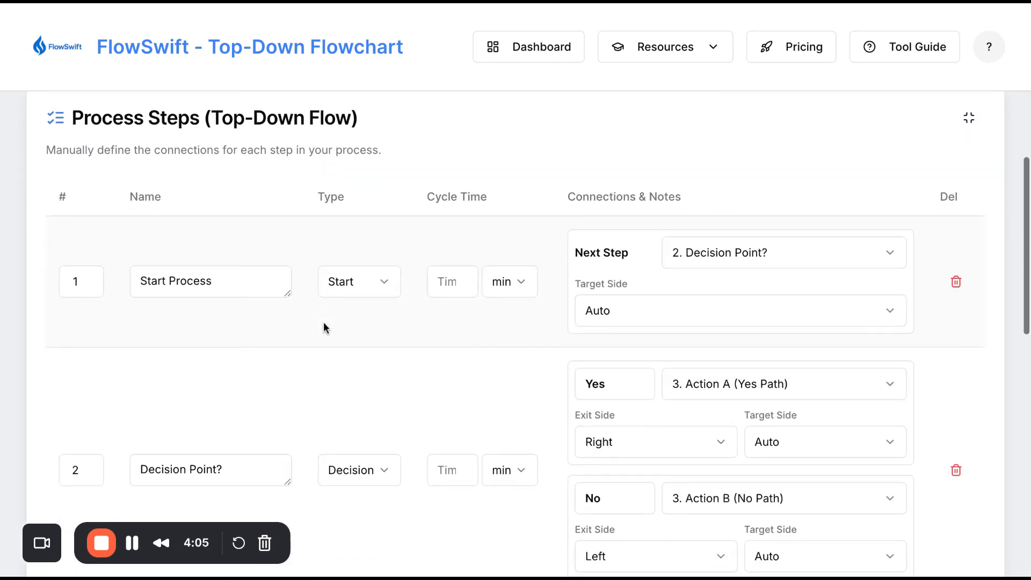
scroll(657, 320, "down", 1)
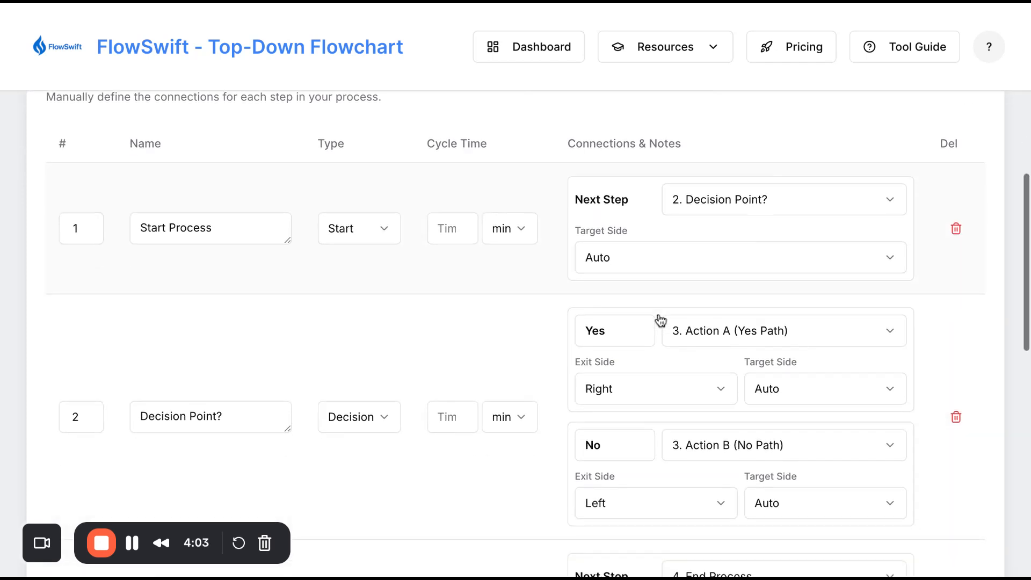
scroll(661, 321, "down", 3)
scroll(660, 320, "up", 4)
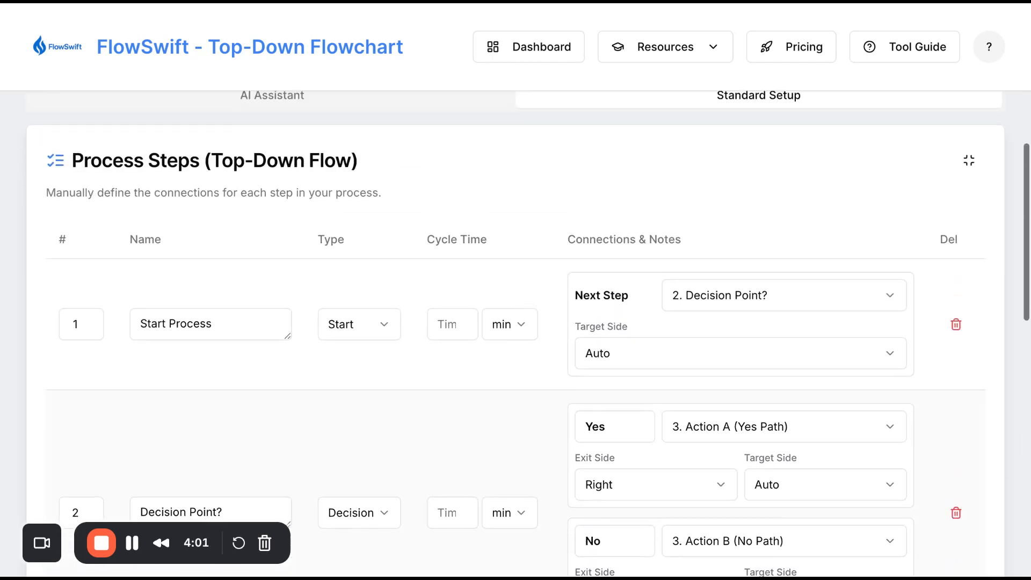
scroll(537, 331, "down", 6)
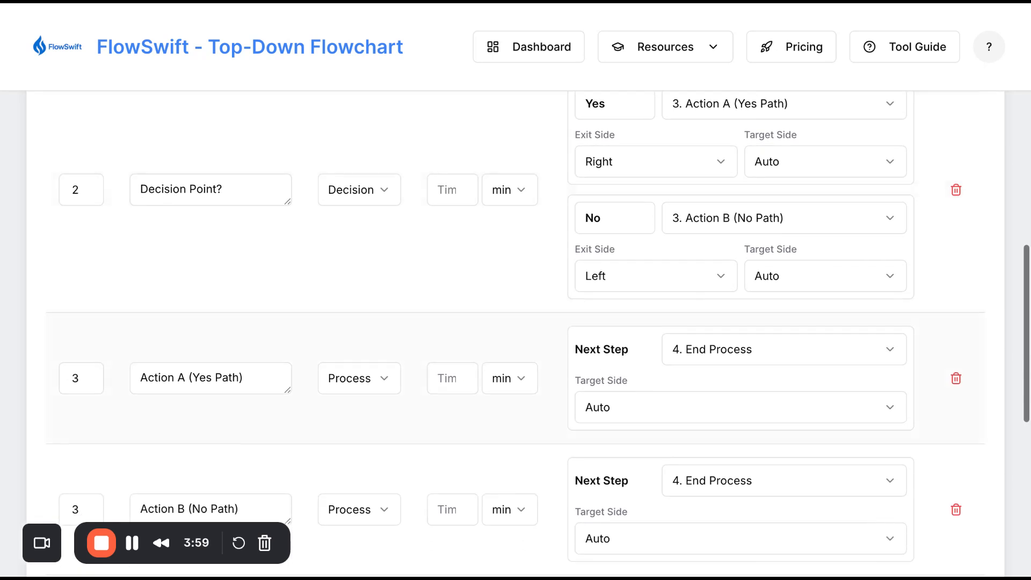
scroll(449, 208, "up", 4)
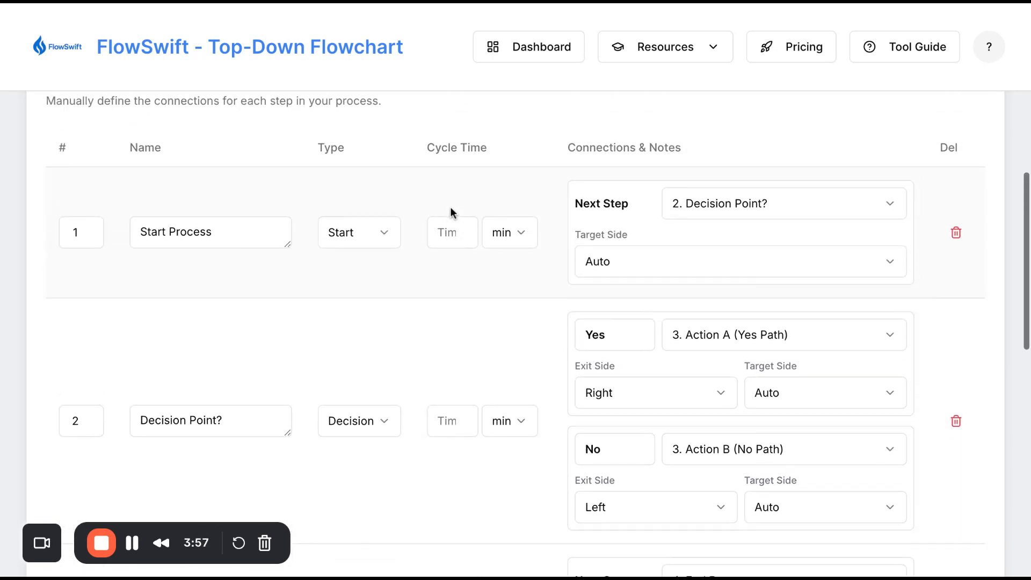
left_click(451, 234)
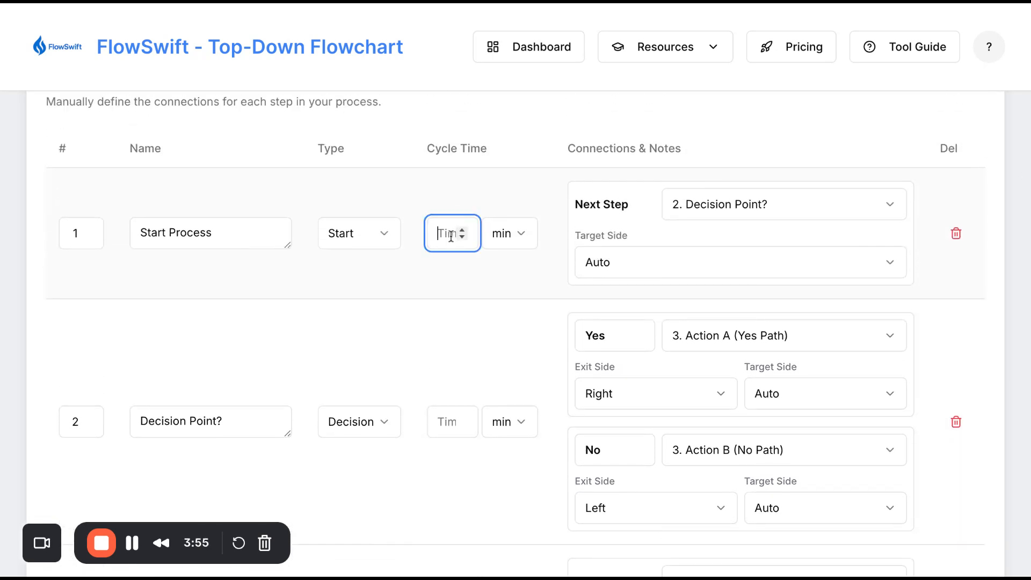
type("10")
left_click(443, 422)
type("2")
Set the cycle time of Action A (Yes Path) to 20 min and collapse the process steps table.
scroll(442, 423, "down", 6)
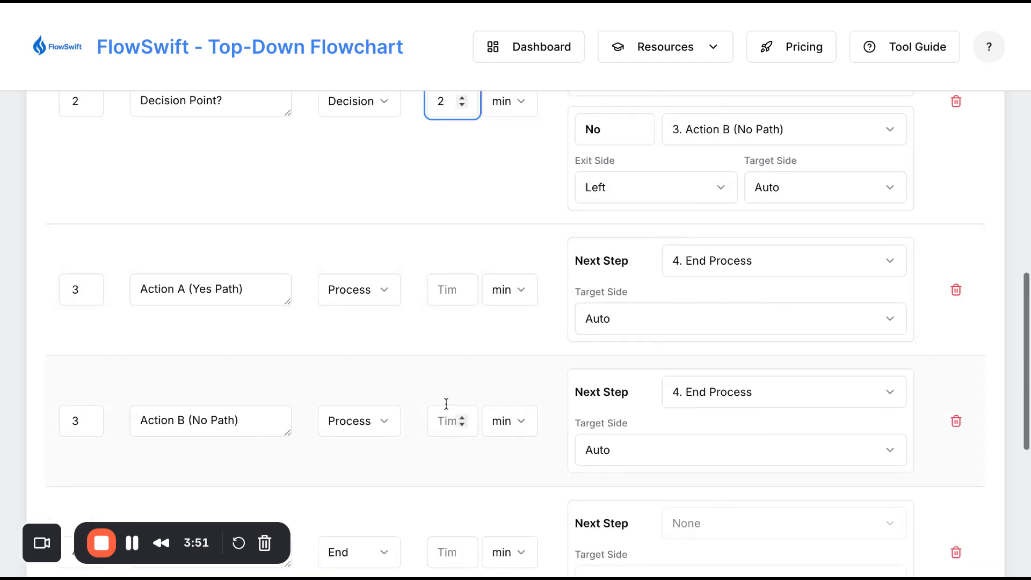
left_click(447, 293)
type("20")
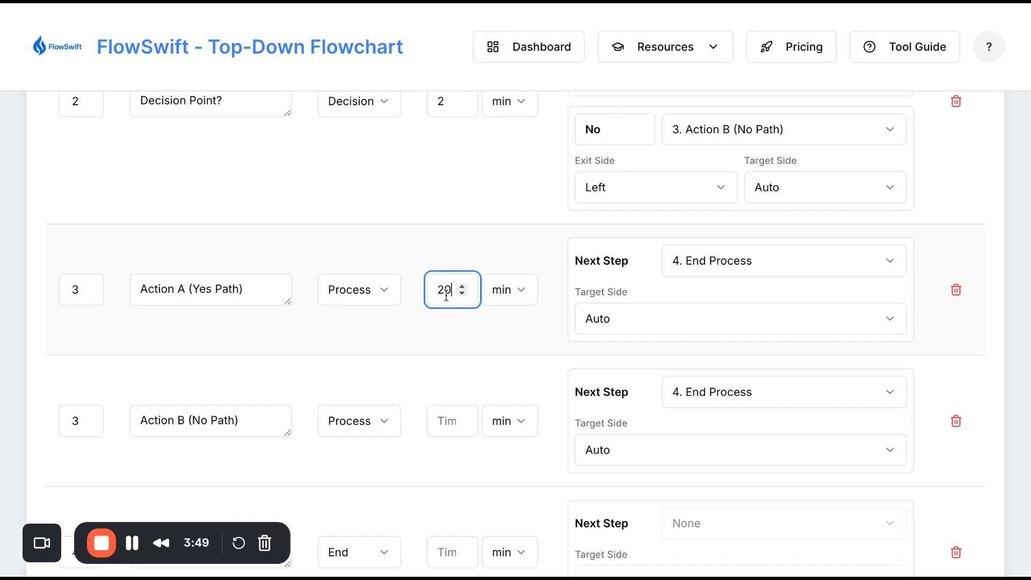
scroll(558, 301, "up", 15)
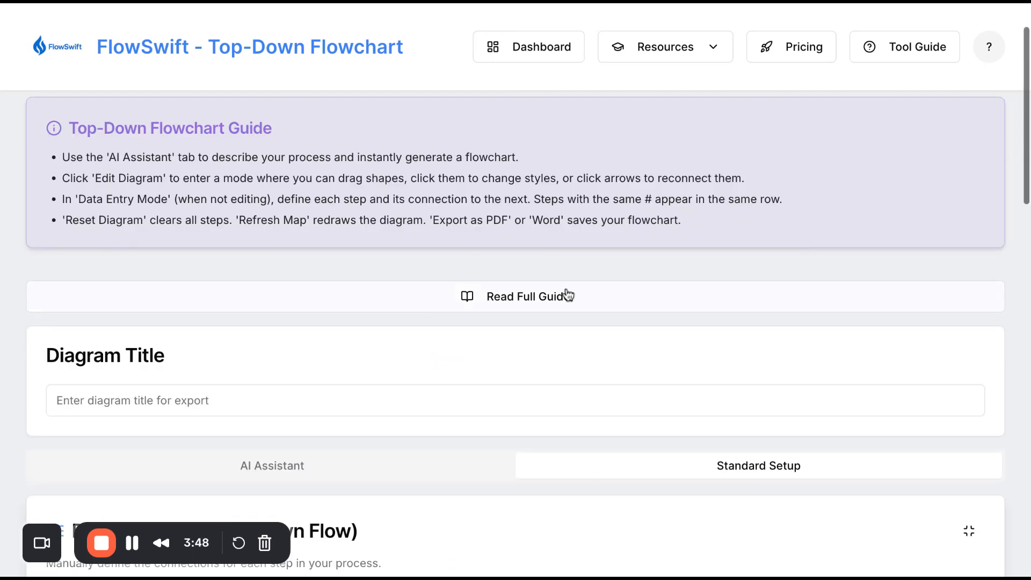
left_click(968, 533)
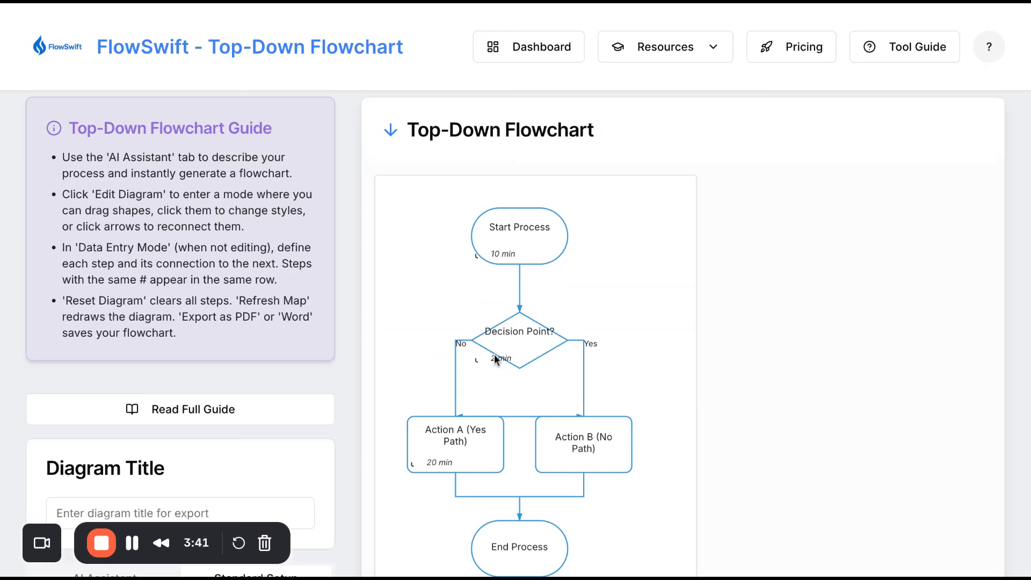
Turn on diagram editing for the flowchart.
scroll(494, 353, "down", 5)
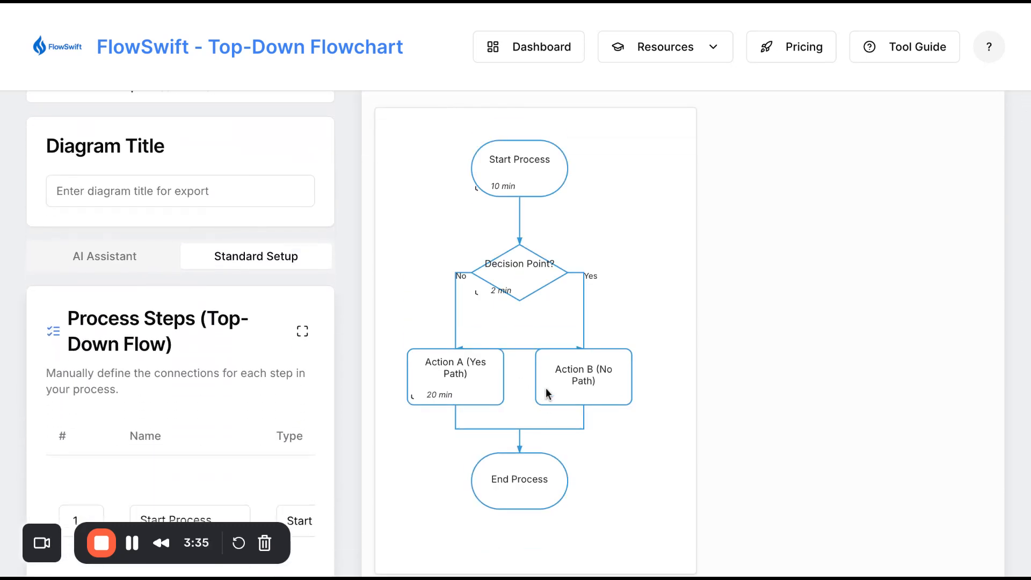
scroll(553, 449, "down", 2)
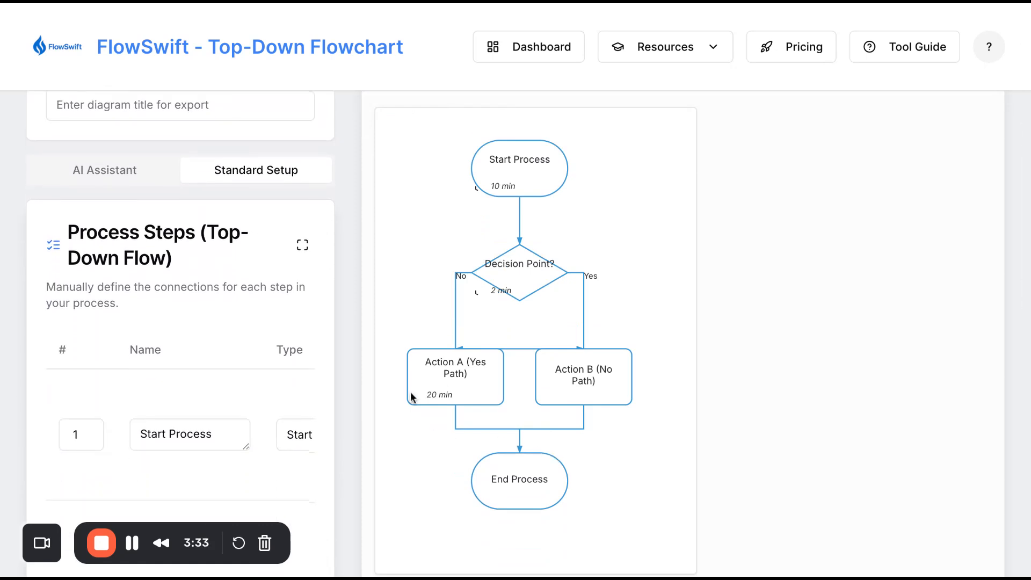
scroll(280, 362, "down", 10)
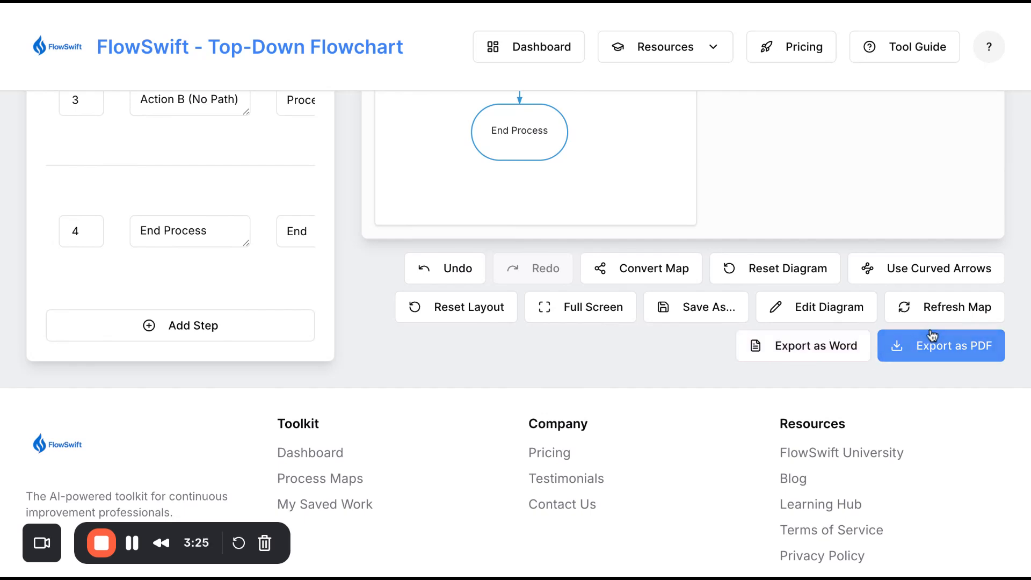
scroll(513, 355, "up", 1)
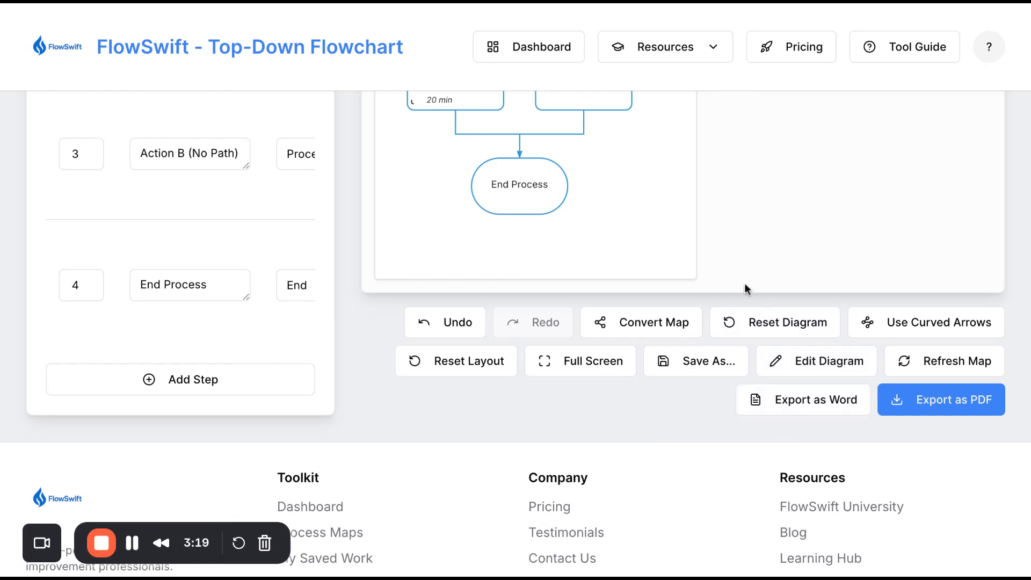
scroll(744, 285, "up", 1)
scroll(744, 285, "up", 2)
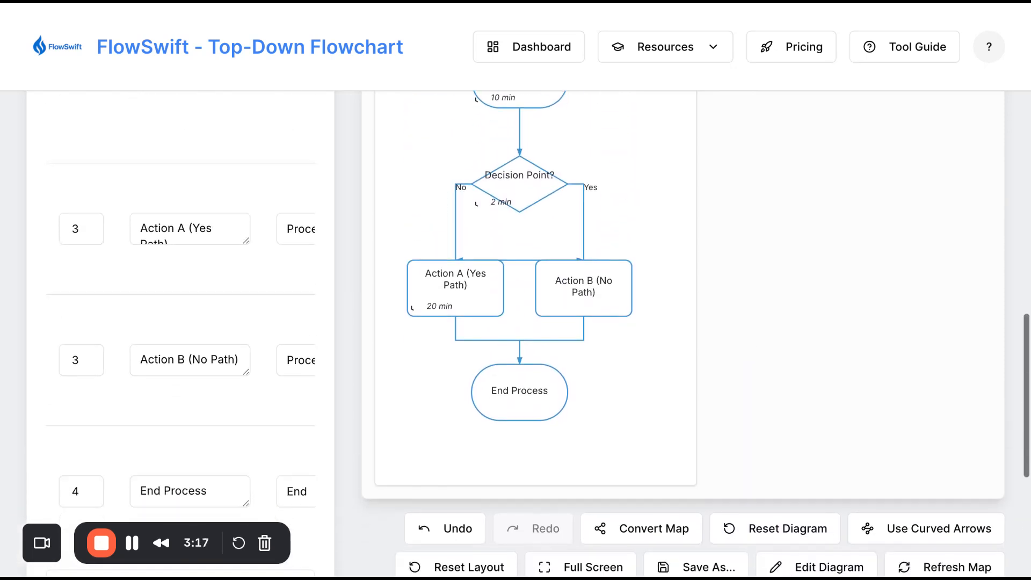
scroll(757, 333, "down", 2)
left_click(785, 430)
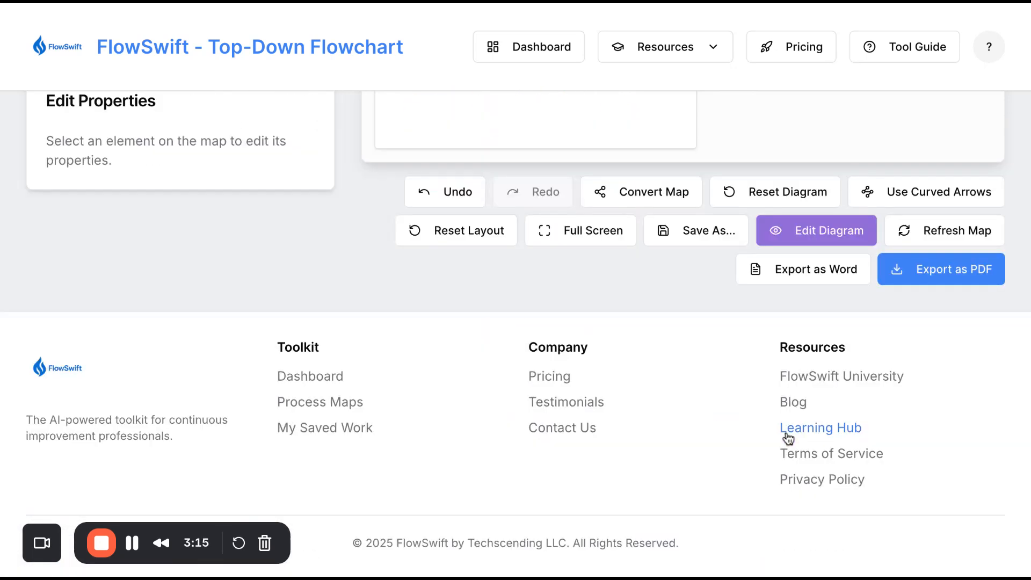
Give the Action A (Yes Path) shape an orange border, a red fill and light grey text.
scroll(645, 288, "up", 5)
left_click(476, 249)
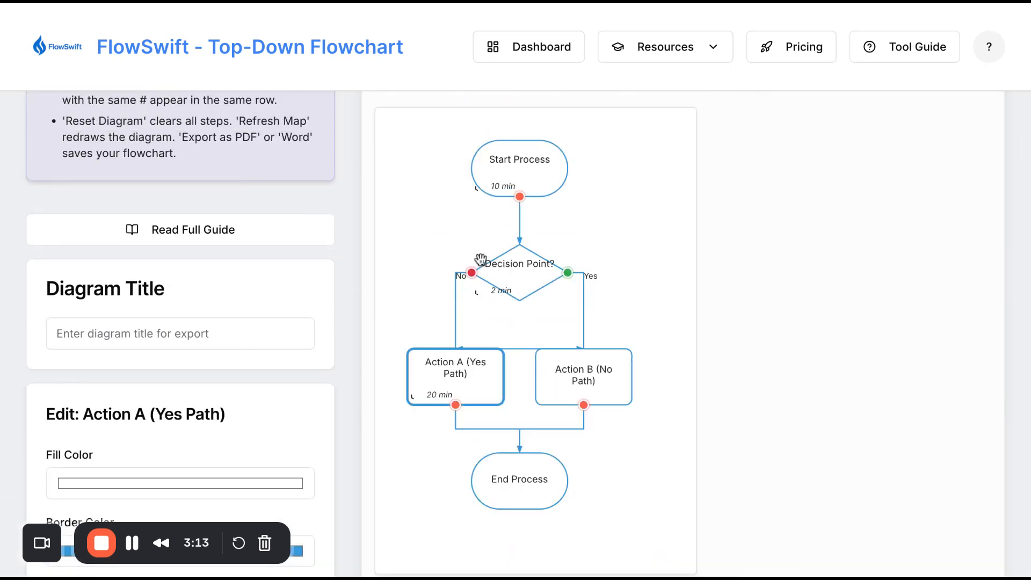
scroll(332, 394, "down", 1)
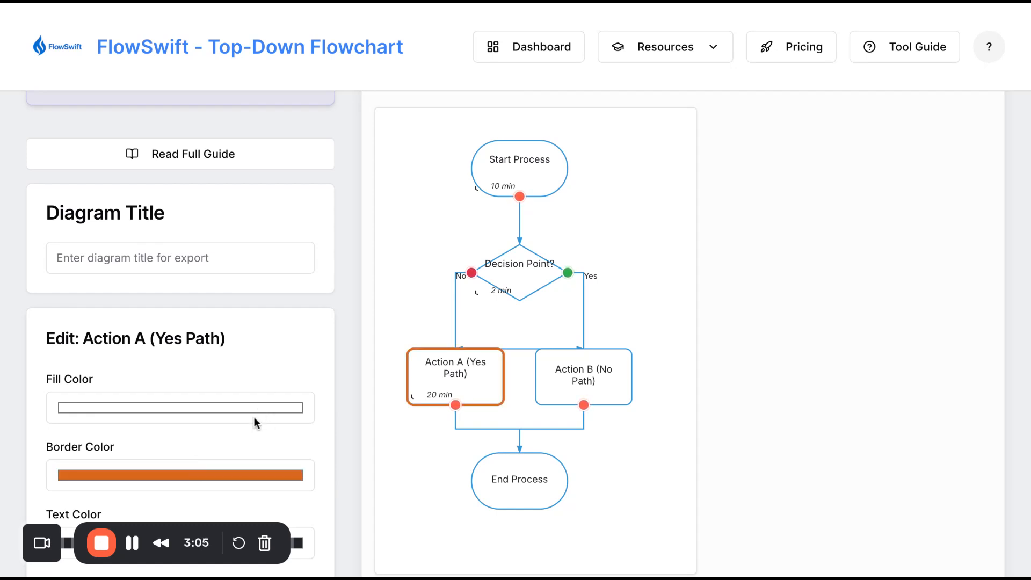
left_click(221, 388)
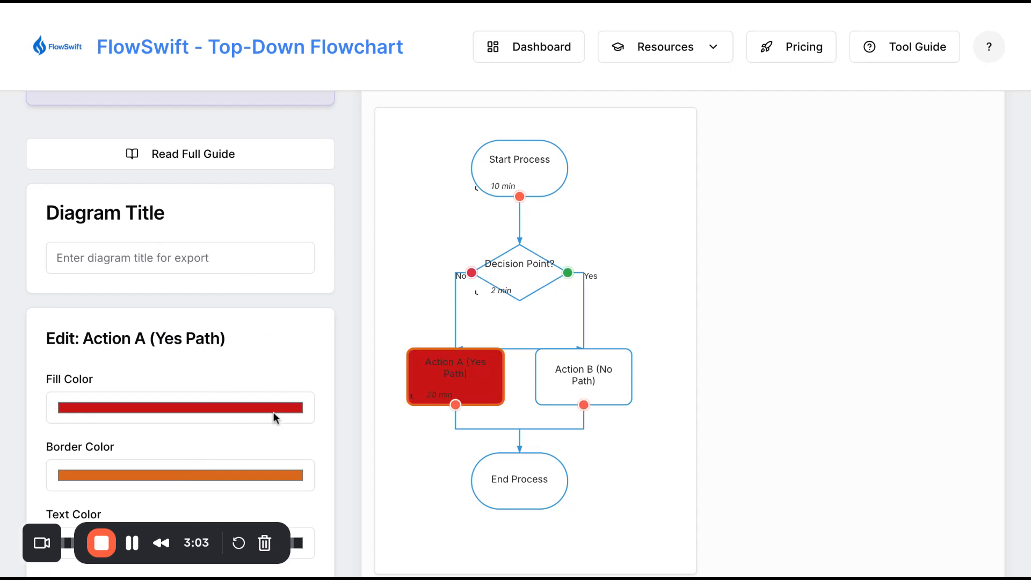
scroll(265, 385, "down", 2)
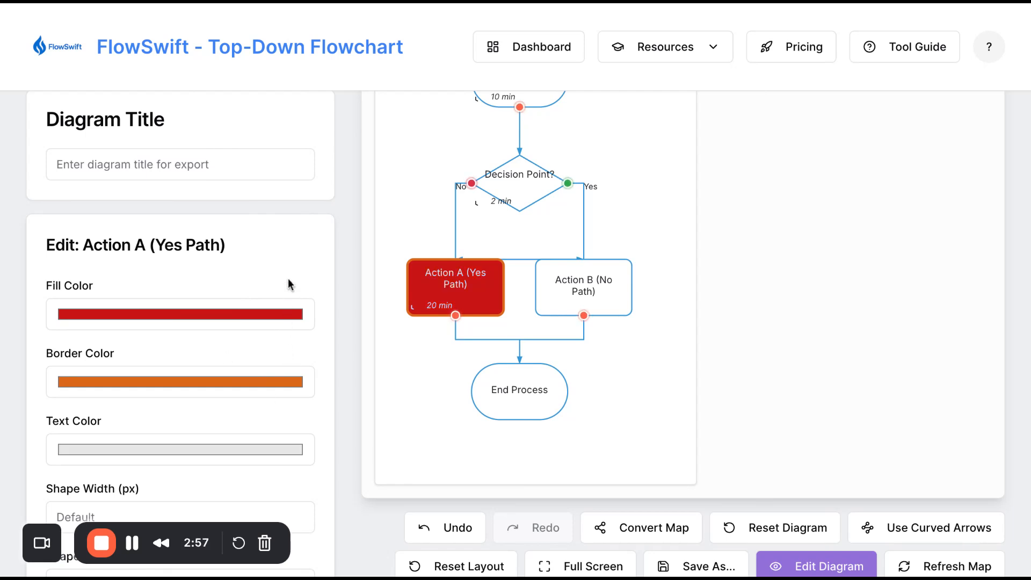
Set the Action A (Yes Path) shape's width to 170 px and its height to 70 px.
scroll(293, 391, "down", 2)
left_click(296, 410)
type("50")
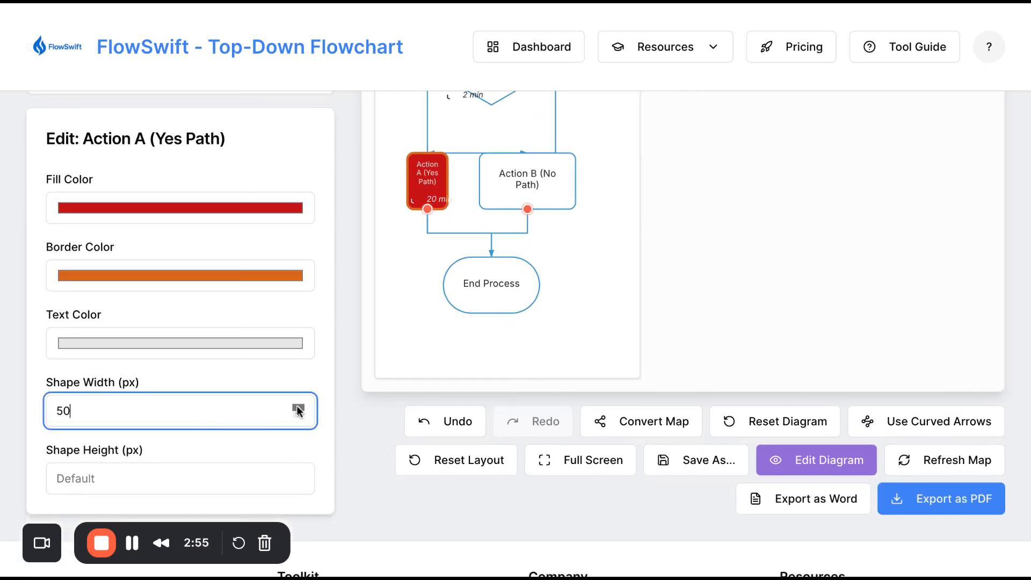
scroll(297, 410, "up", 11)
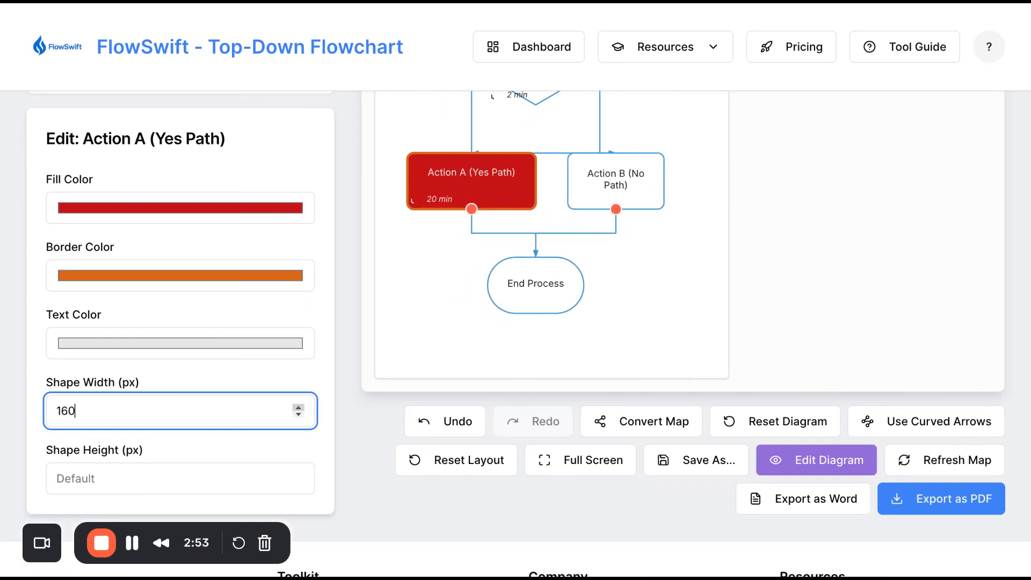
scroll(298, 410, "up", 1)
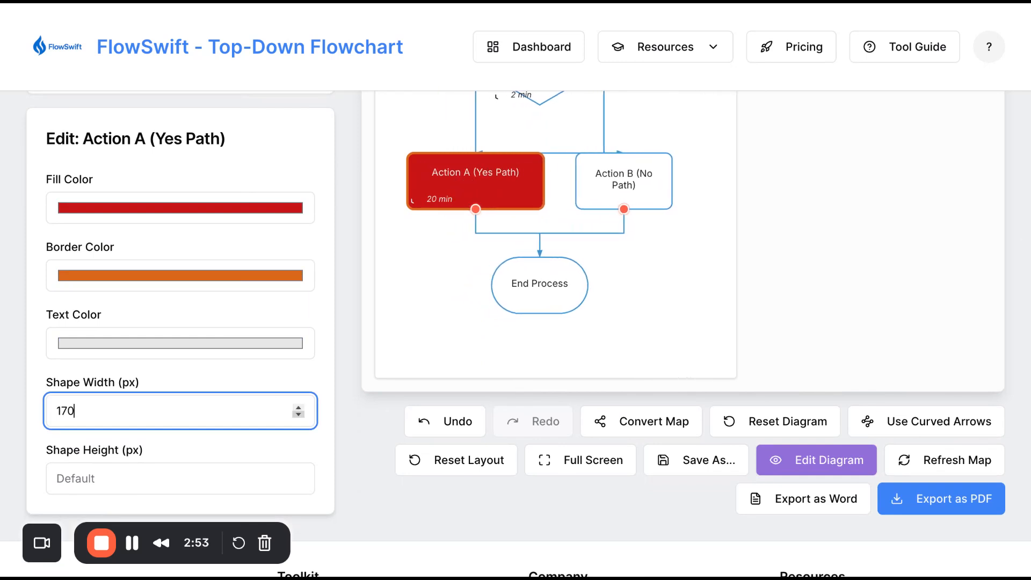
left_click(299, 472)
scroll(298, 472, "up", 7)
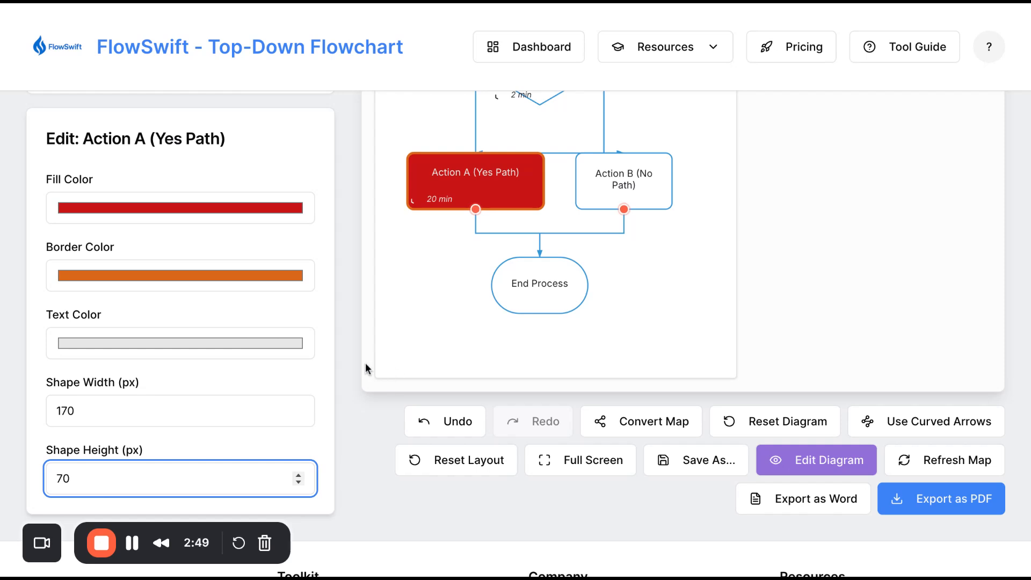
scroll(295, 333, "up", 7)
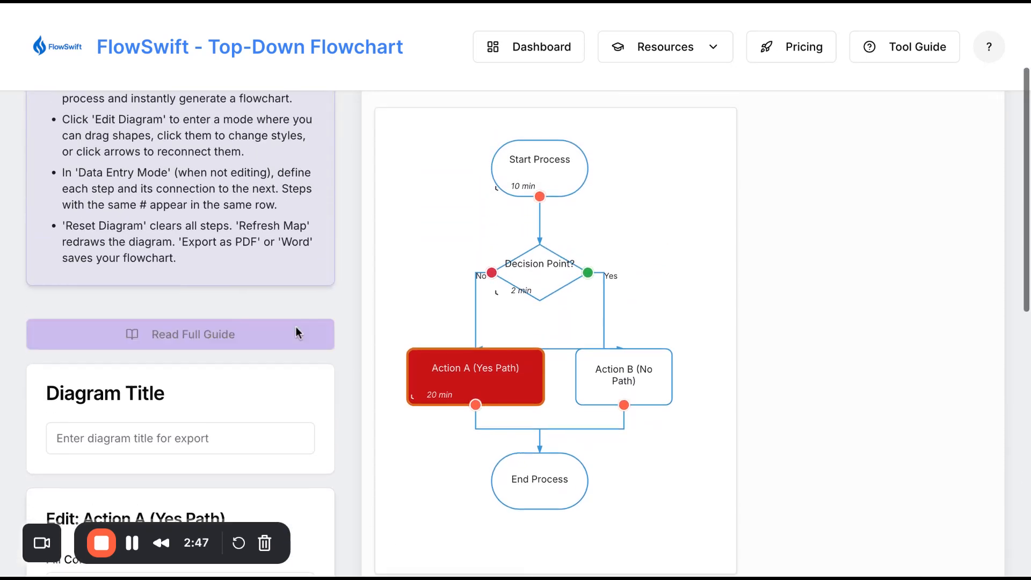
scroll(296, 333, "down", 1)
scroll(489, 393, "down", 5)
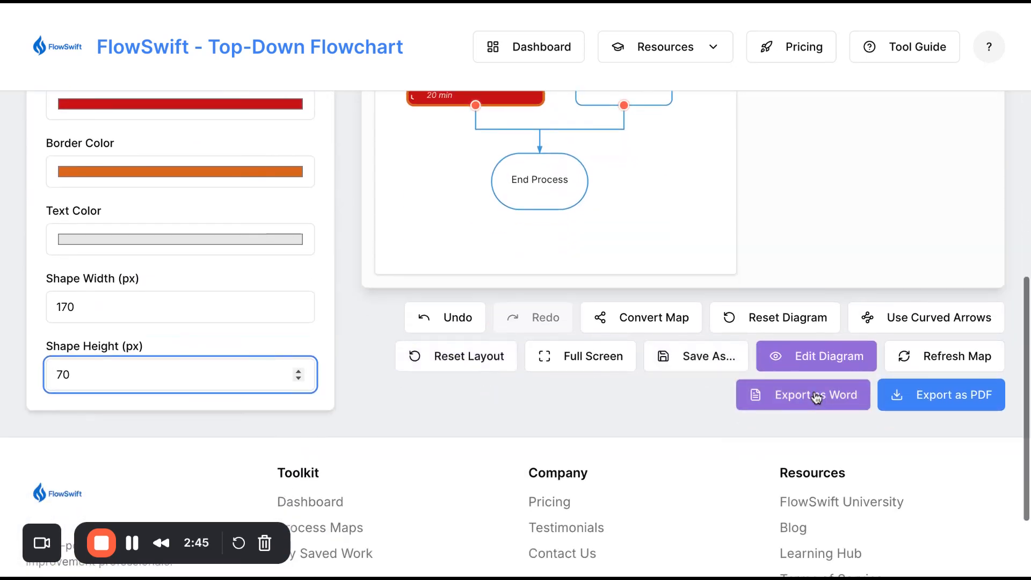
Turn off diagram editing for the flowchart and switch the setup to the AI Assistant.
left_click(816, 398)
scroll(154, 291, "up", 5)
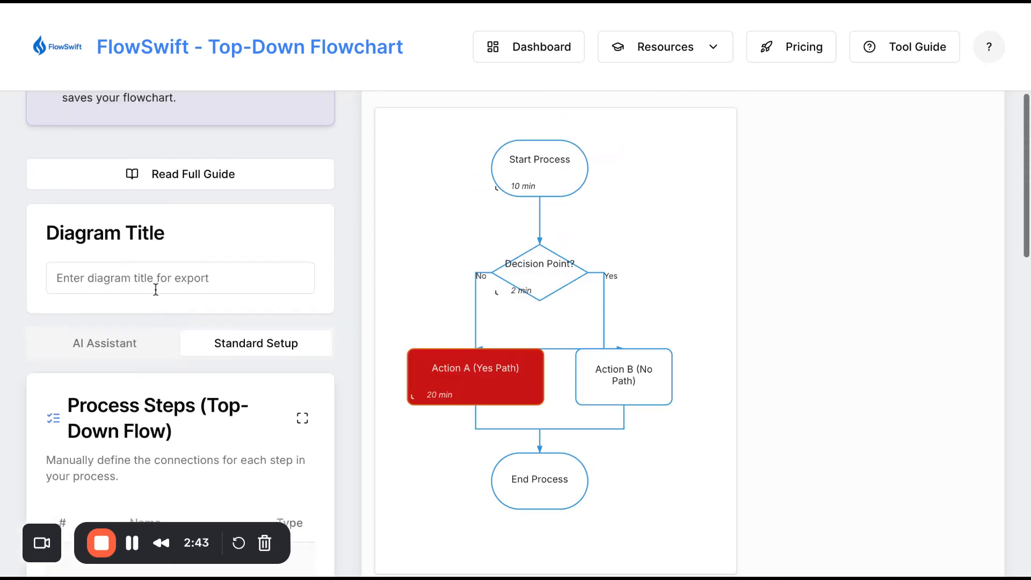
left_click(142, 344)
scroll(175, 362, "down", 3)
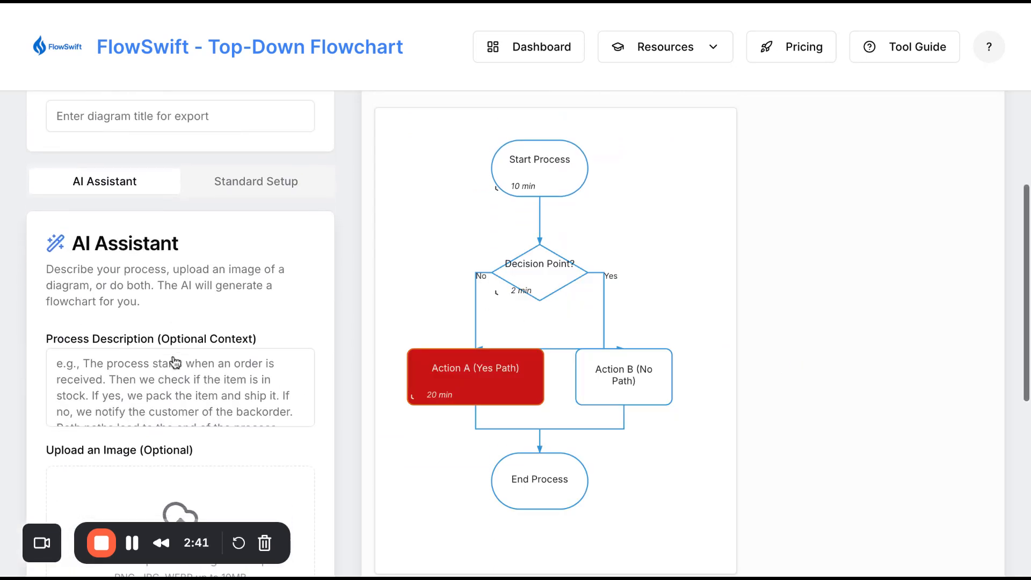
scroll(175, 363, "down", 5)
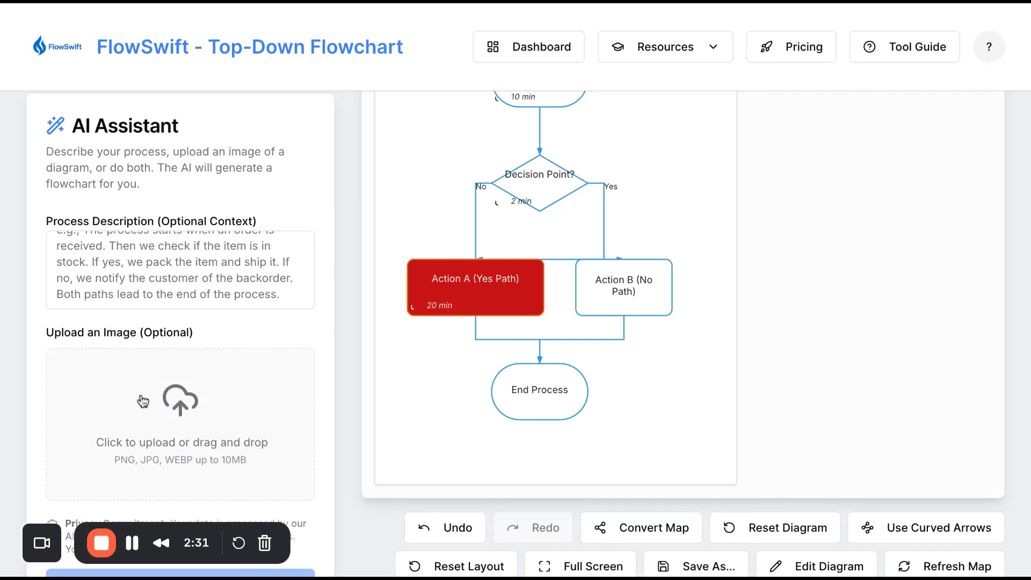
Enter "Create process map that shows how to replace a car tire" as the AI Assistant's process description.
left_click(167, 273)
scroll(166, 273, "up", 2)
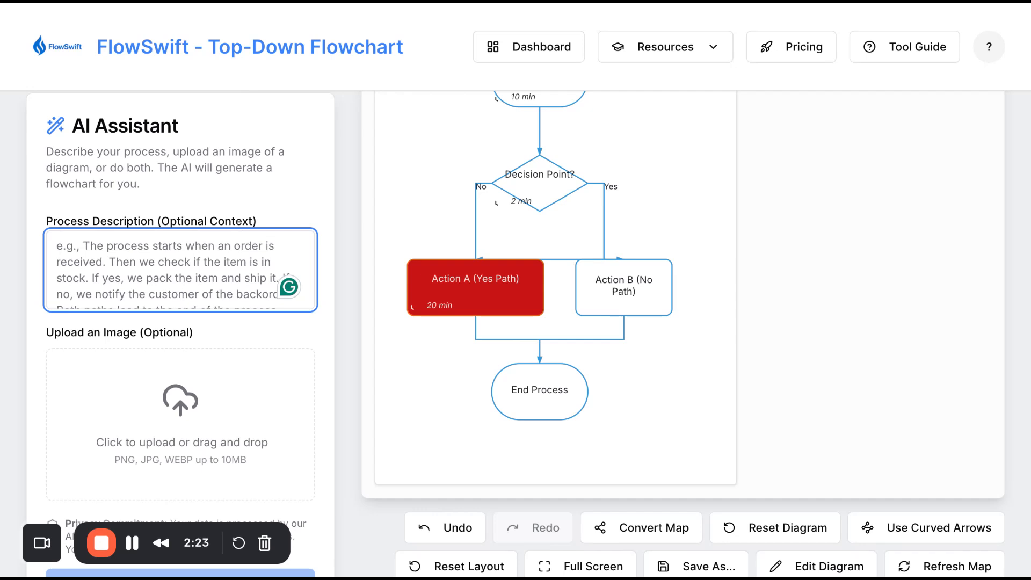
type("Cre")
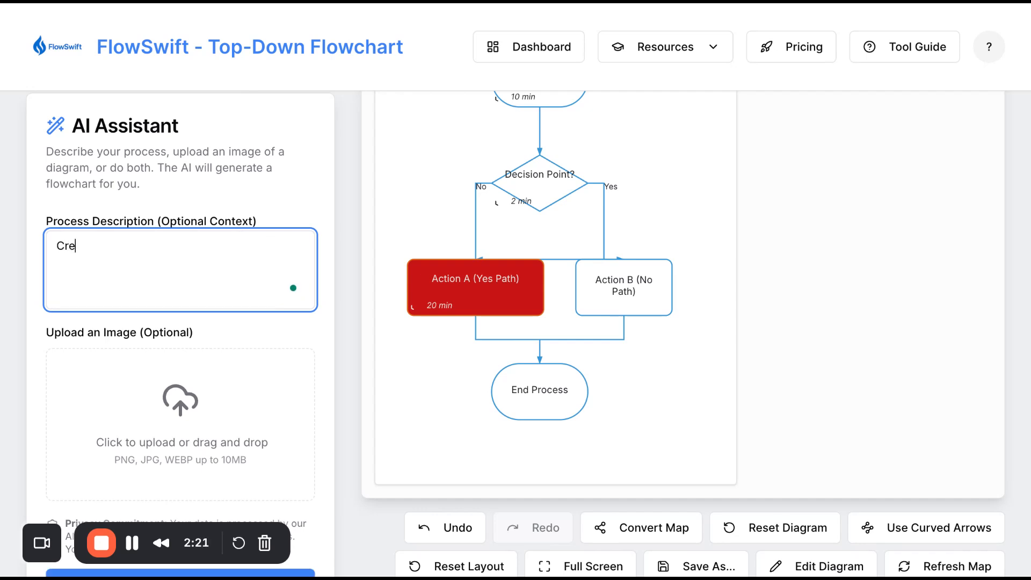
type("ate ")
type("A ")
type("PRO")
type("process")
type(" map of")
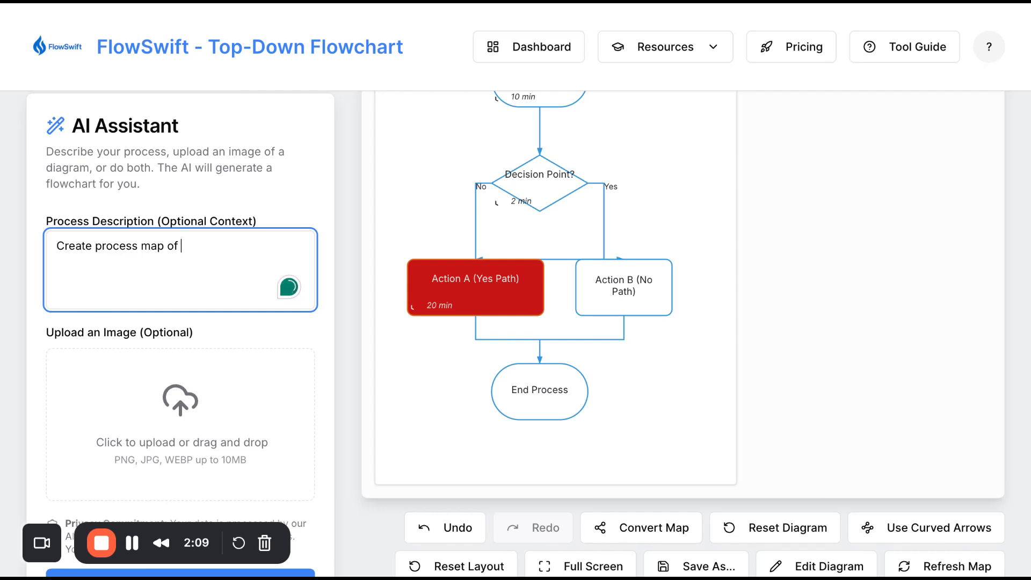
key("BackSpace")
key("BackSpace")
key("BackSpace")
type("that")
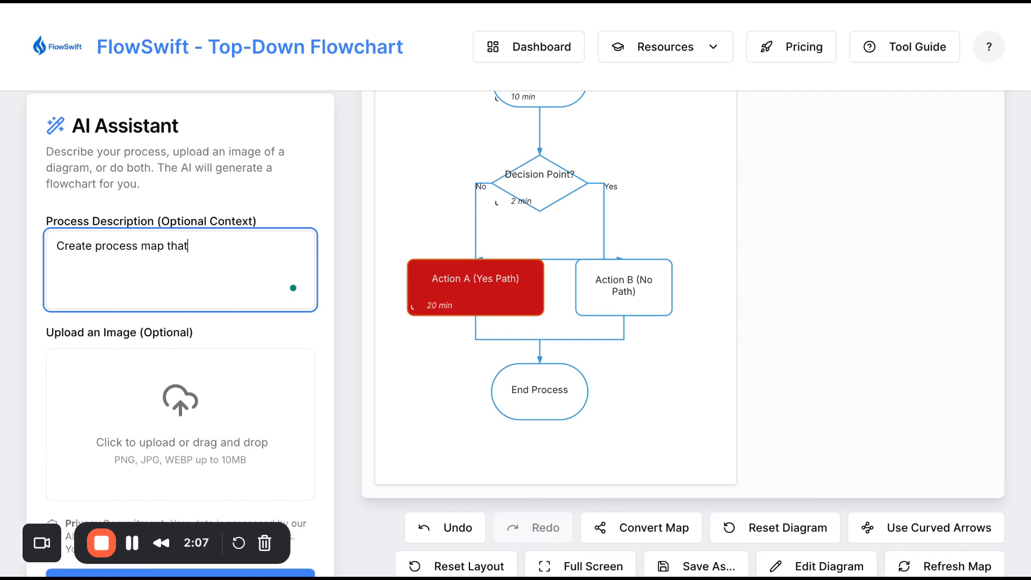
type(" shows how to replace a c")
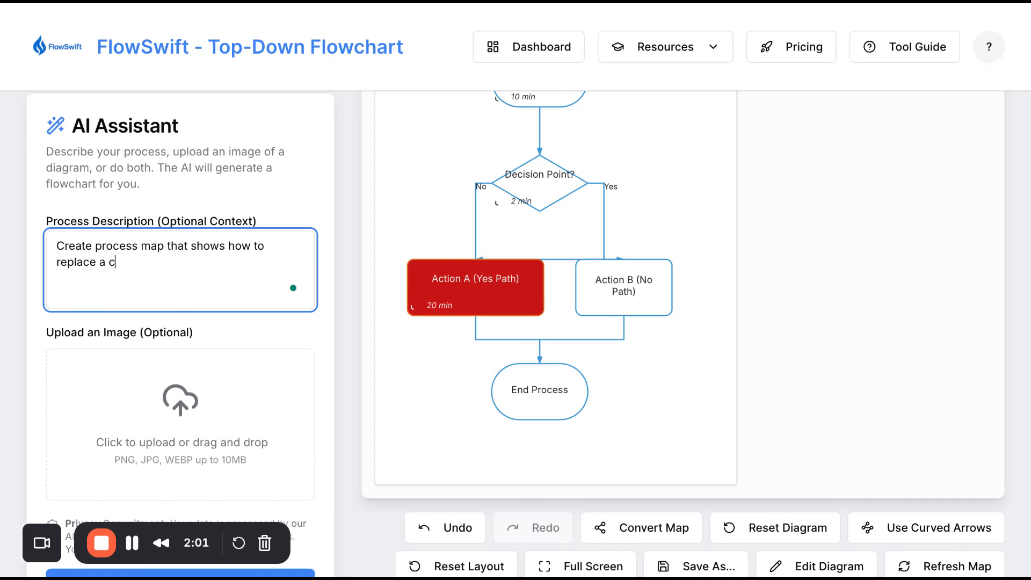
type("ar tire")
Generate the diagram from the description and save it as "Flowchart for Create process map that shows ...".
scroll(129, 430, "down", 3)
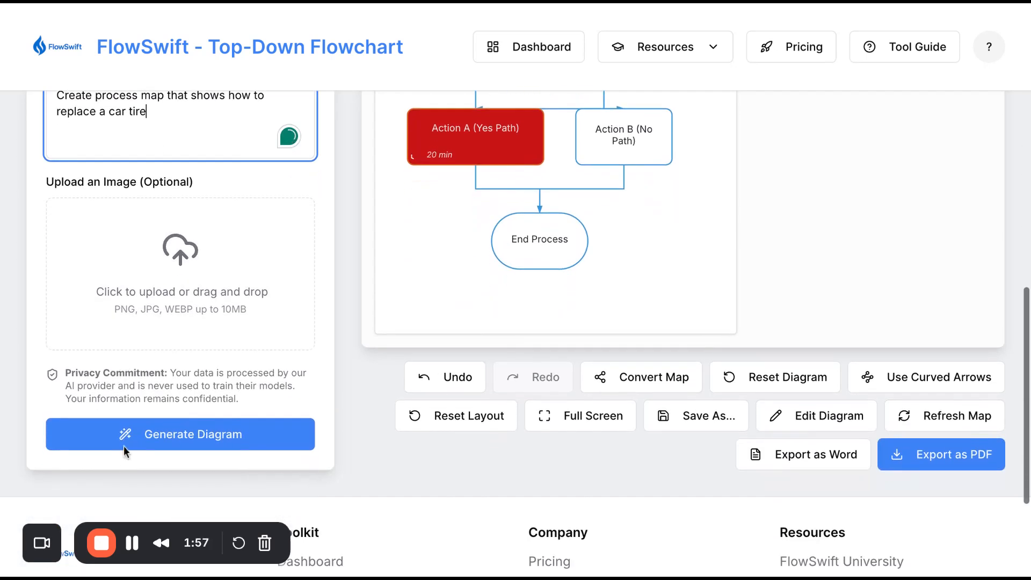
left_click(132, 441)
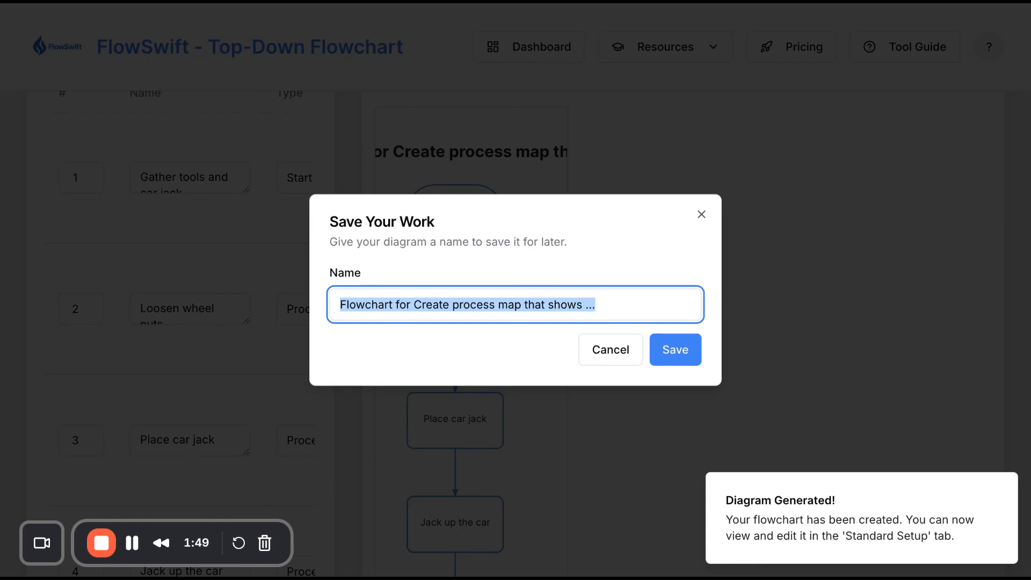
left_click(681, 349)
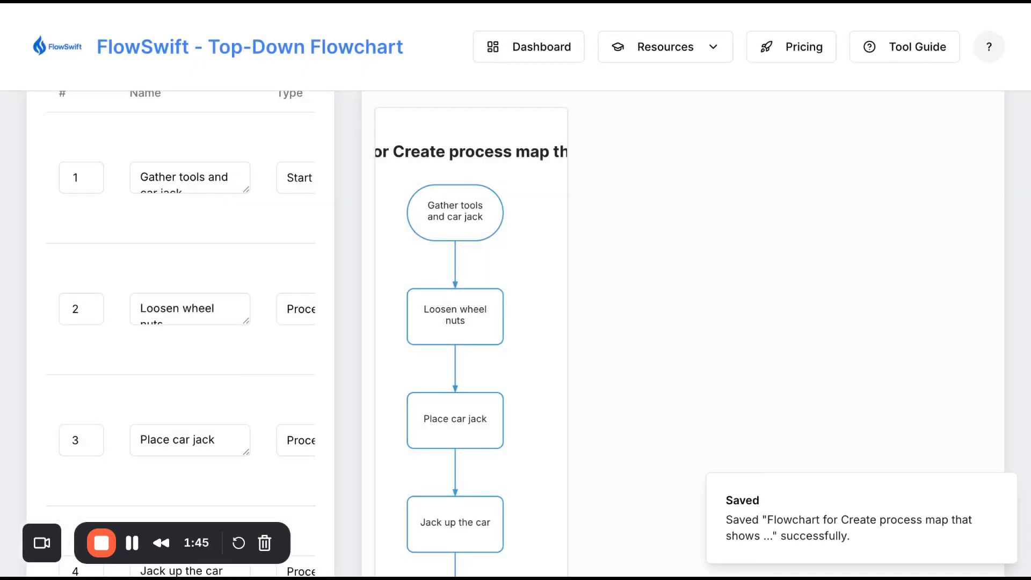
Examine the generated tire replacement flowchart step by step, from gathering the tools to Process Complete.
scroll(494, 357, "down", 2)
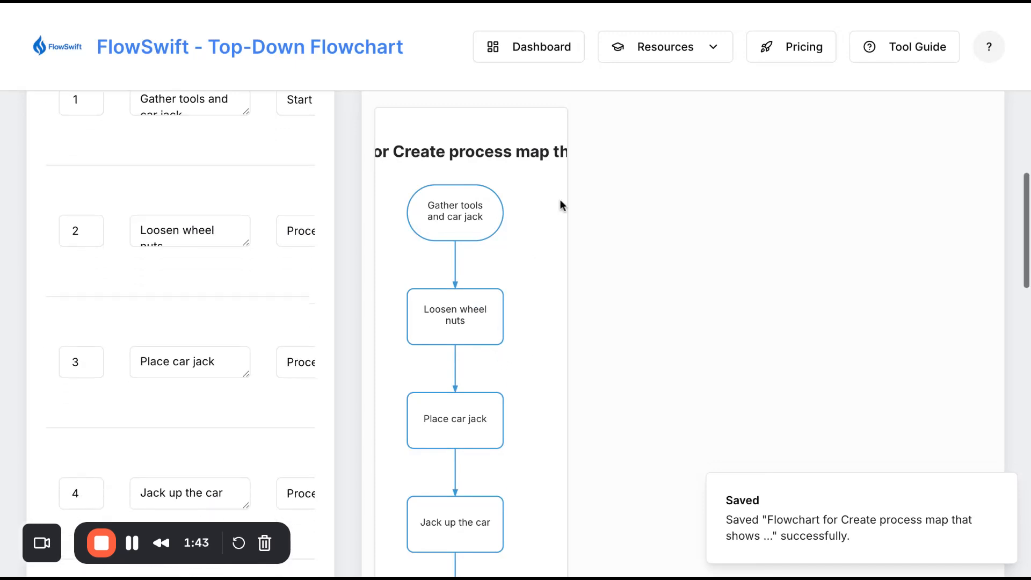
scroll(545, 278, "down", 6)
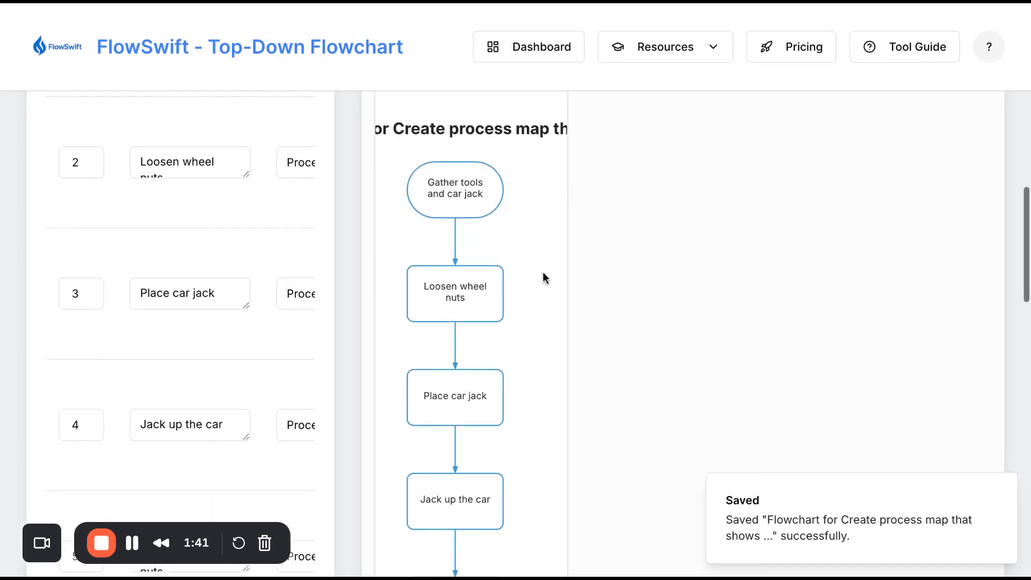
scroll(543, 272, "up", 6)
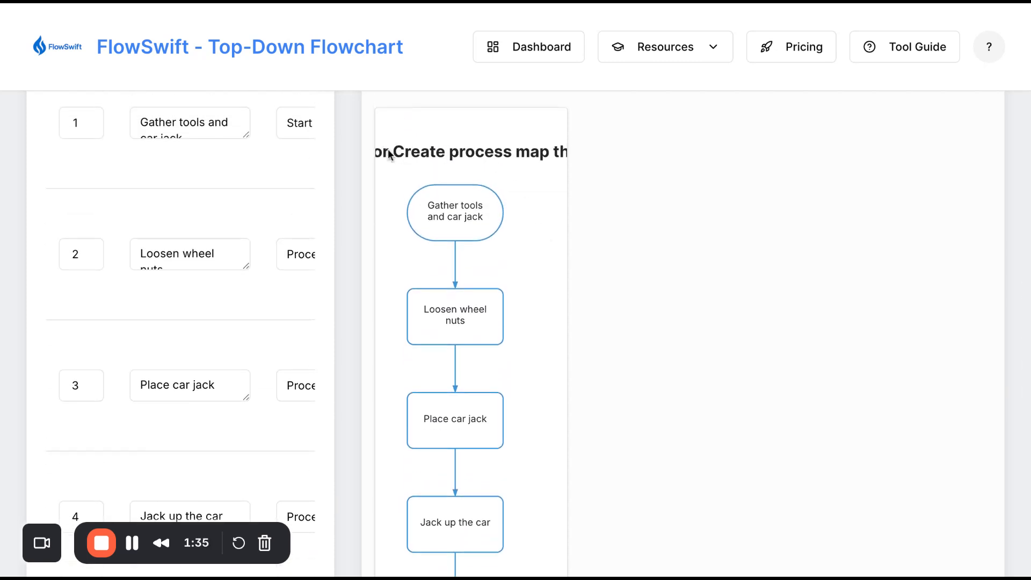
scroll(447, 162, "up", 1)
scroll(447, 162, "up", 4)
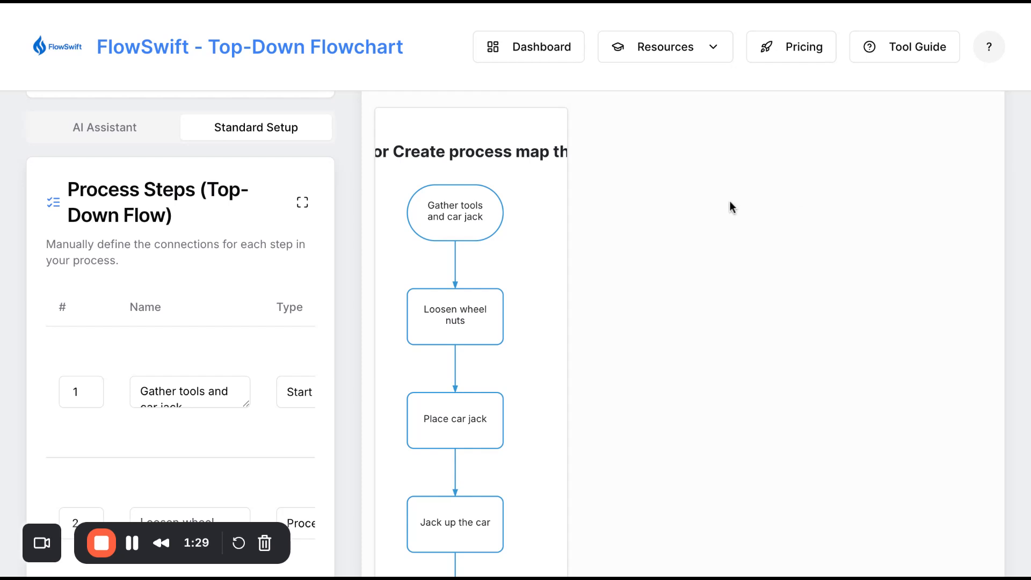
scroll(729, 201, "down", 1)
scroll(513, 158, "down", 6)
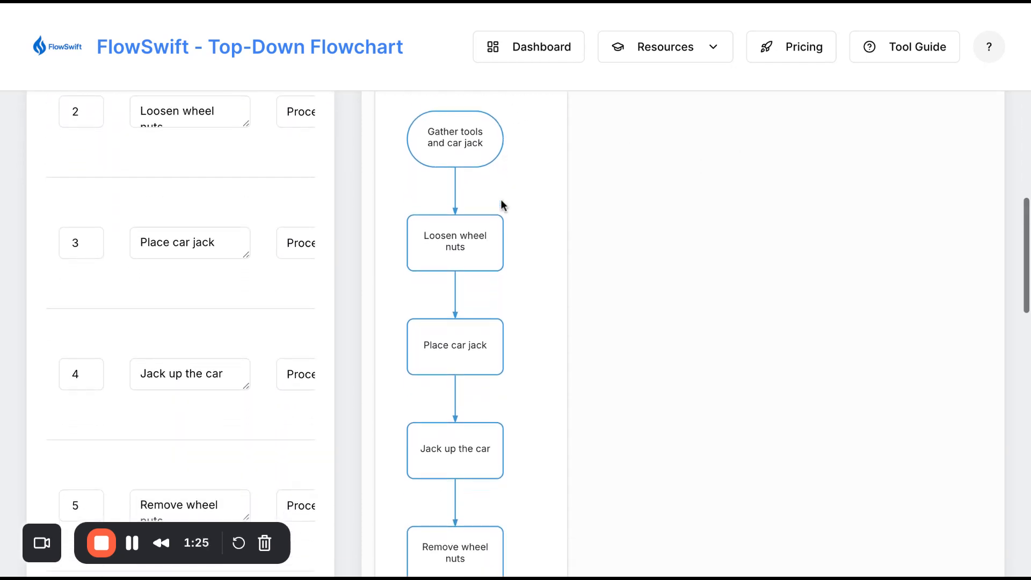
scroll(458, 208, "up", 1)
scroll(459, 209, "down", 2)
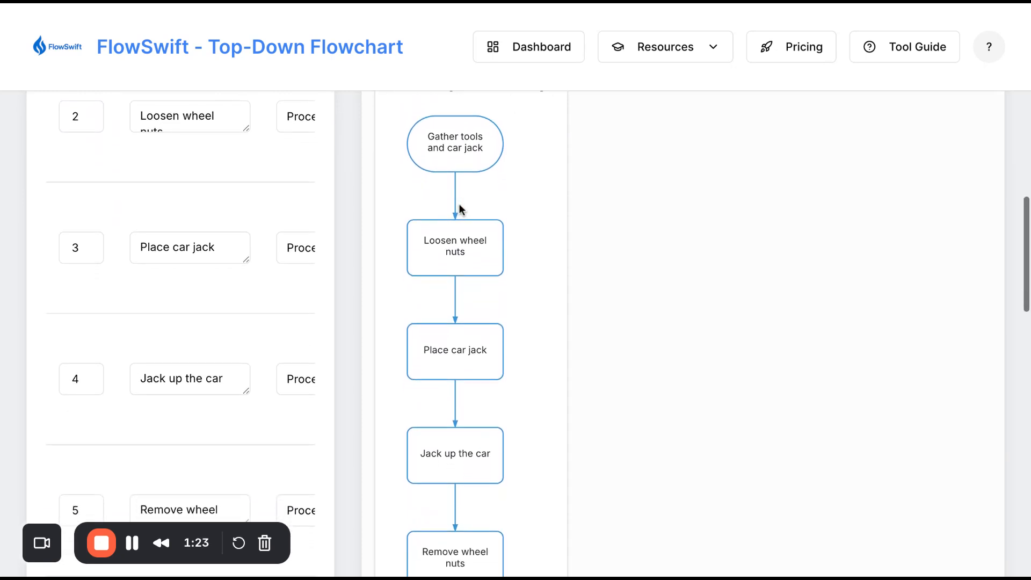
scroll(467, 269, "down", 1)
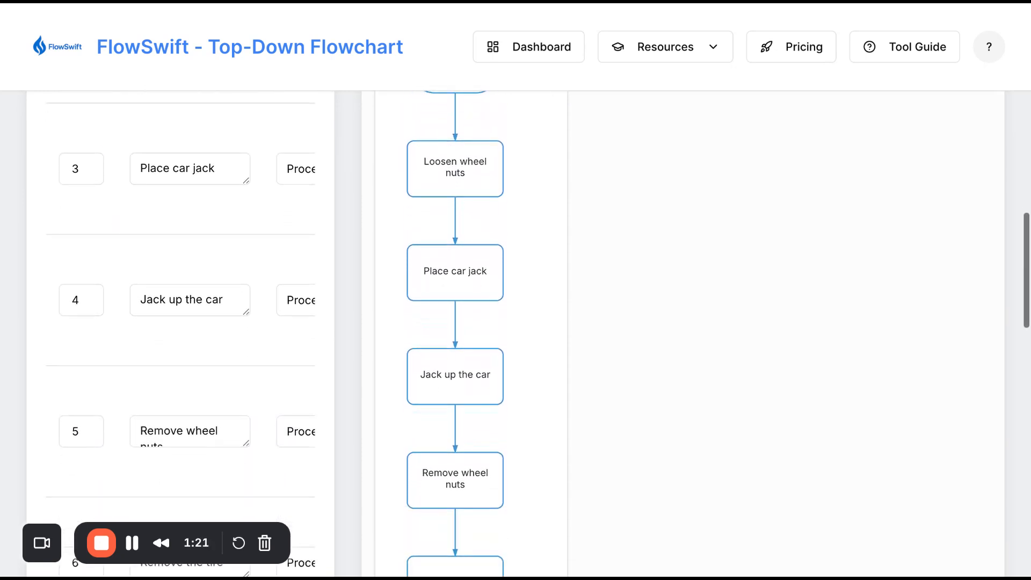
scroll(467, 269, "down", 1)
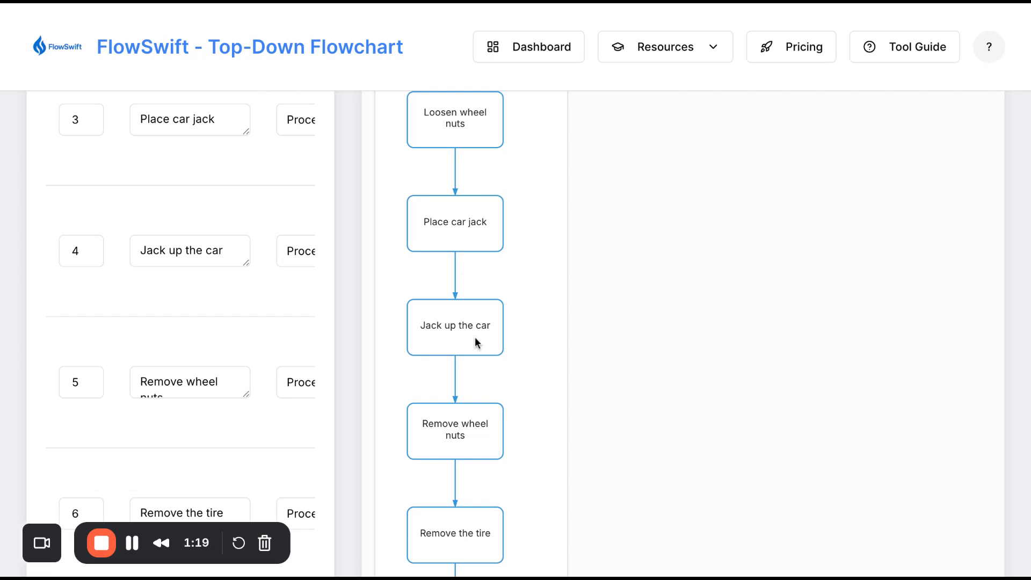
scroll(475, 342, "down", 1)
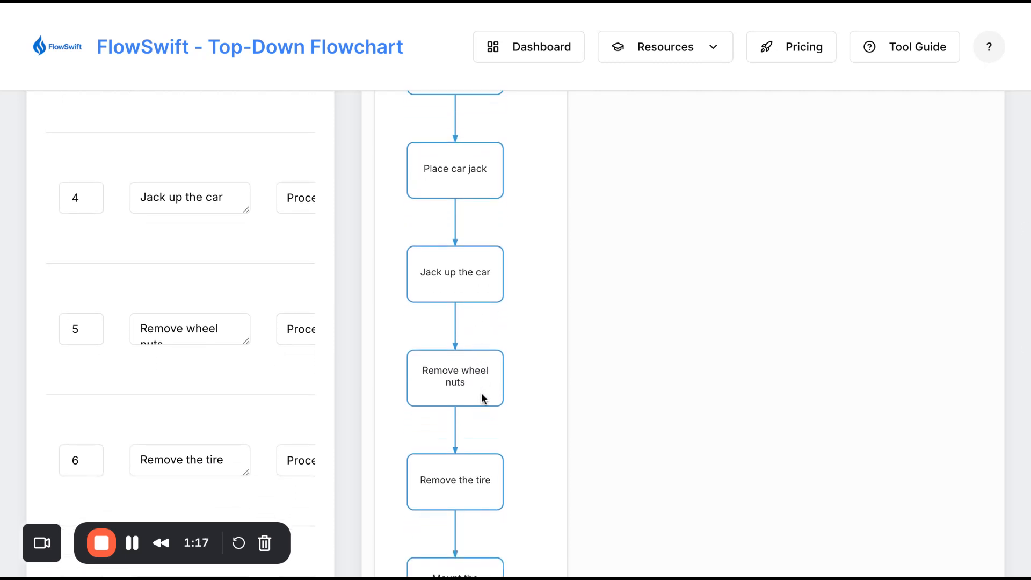
scroll(481, 398, "down", 1)
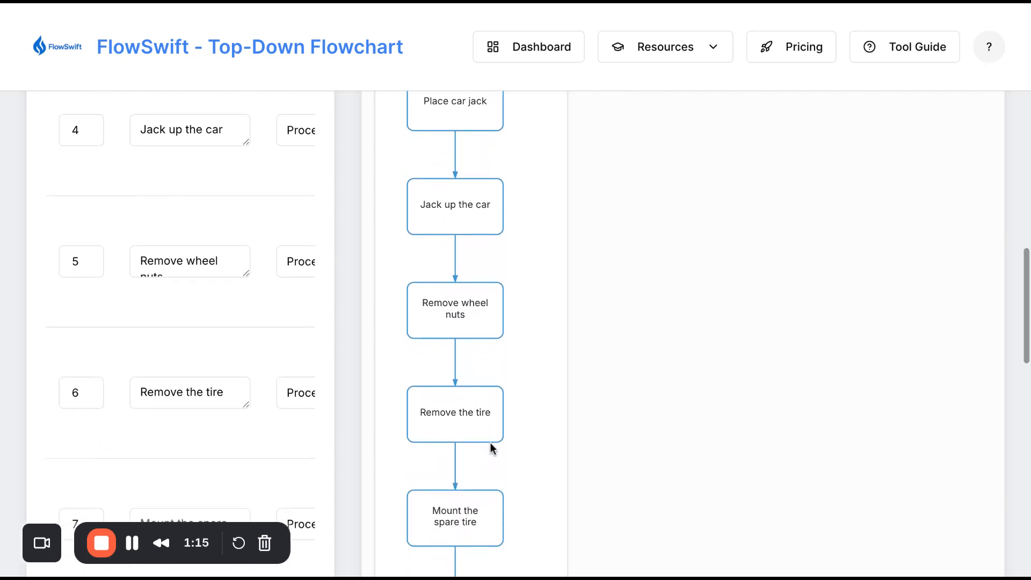
scroll(490, 446, "down", 3)
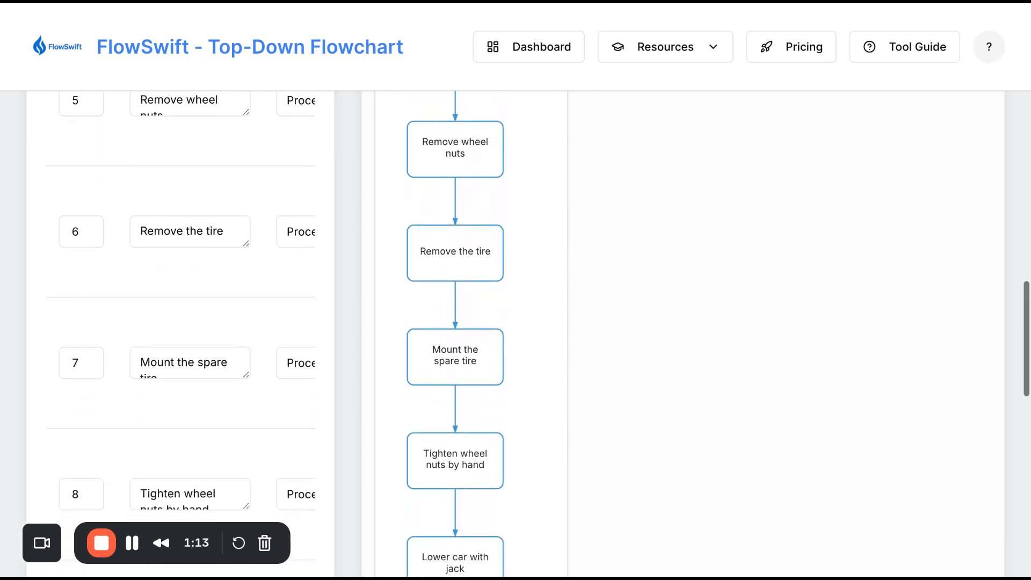
scroll(479, 406, "down", 2)
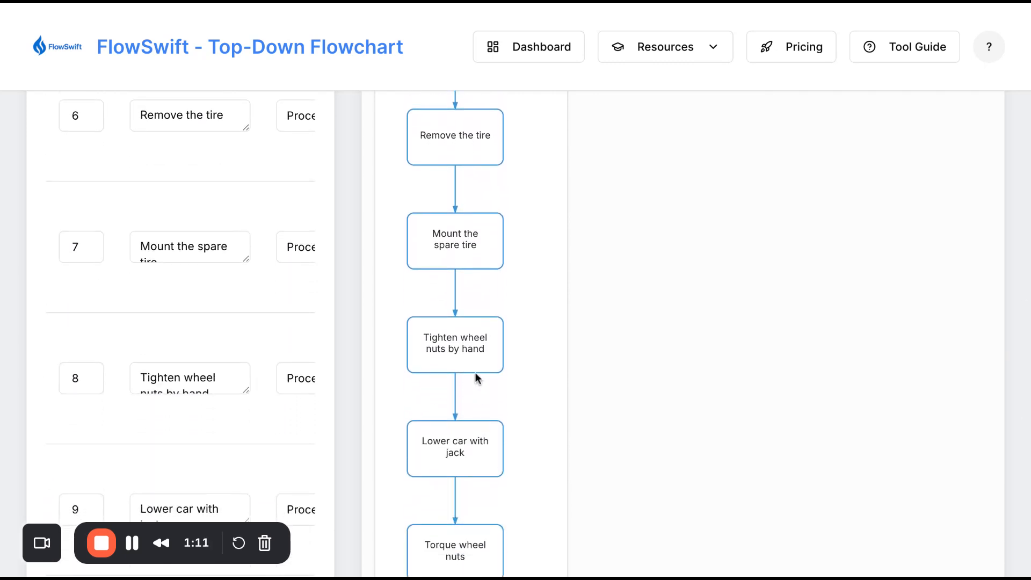
scroll(475, 378, "down", 1)
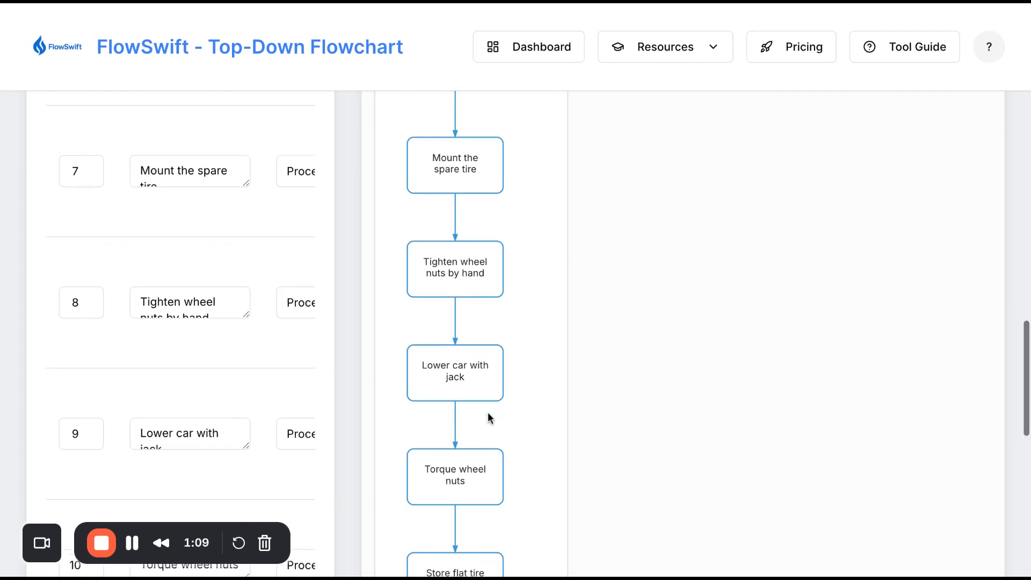
scroll(487, 417, "down", 3)
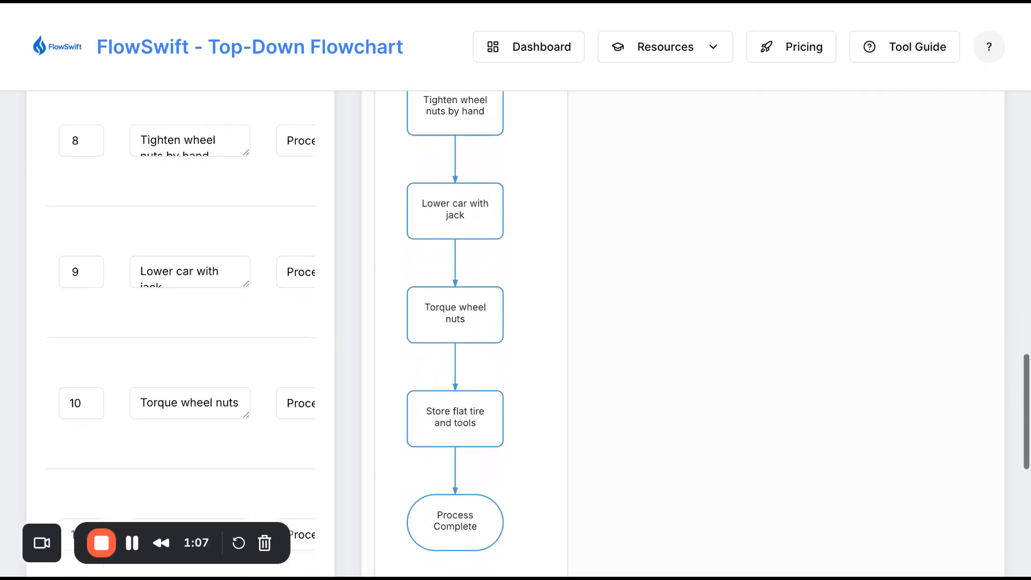
scroll(466, 334, "down", 1)
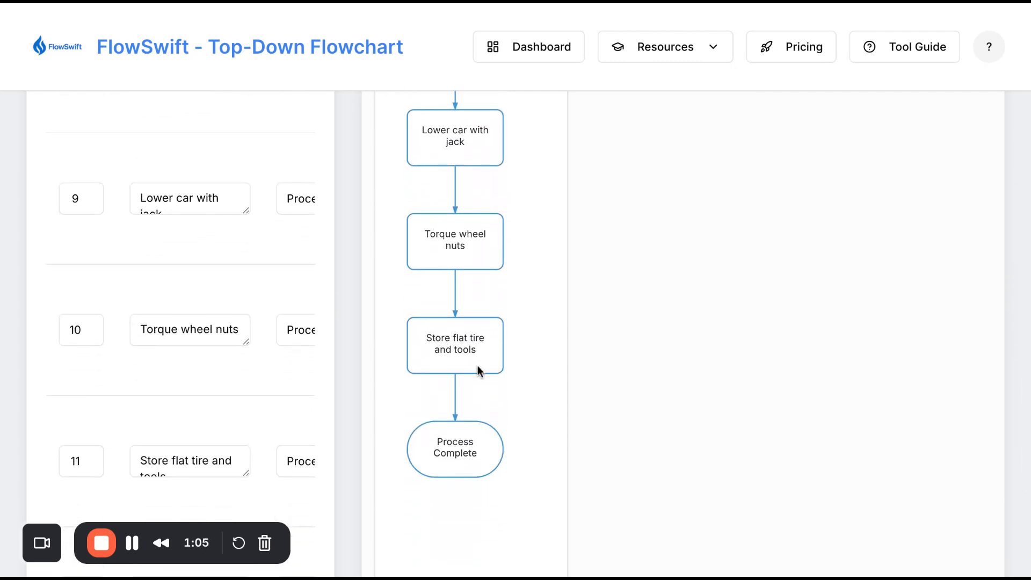
scroll(478, 368, "down", 4)
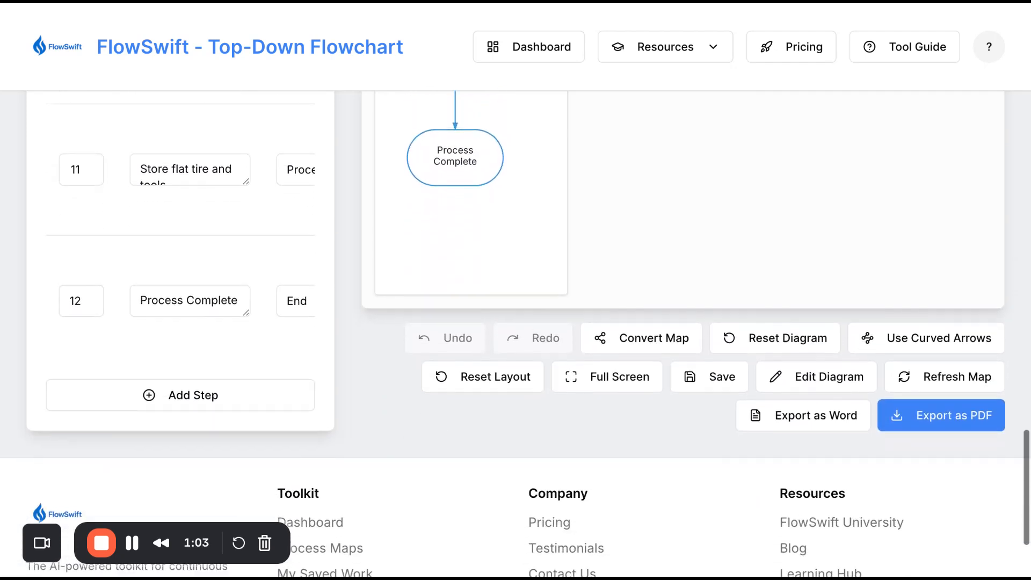
Expand the process steps table and set the cycle time of Loosen wheel nuts to 0 min.
scroll(306, 276, "up", 15)
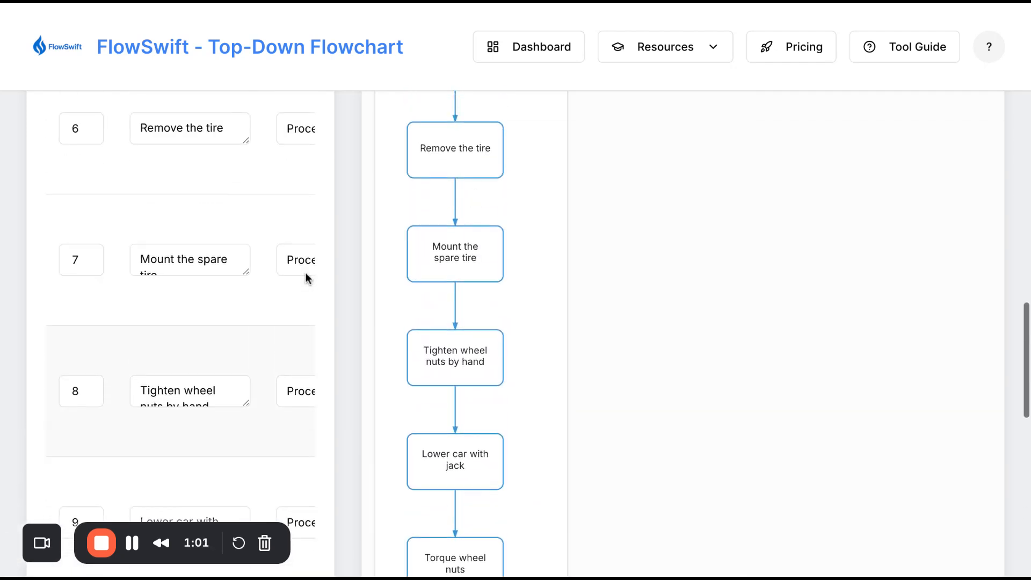
scroll(305, 275, "up", 8)
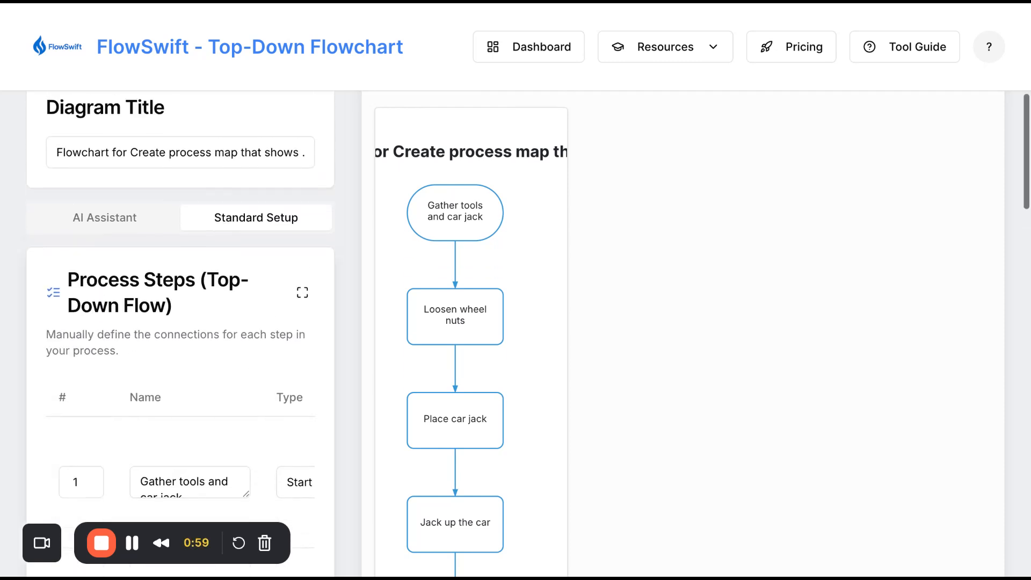
left_click(302, 295)
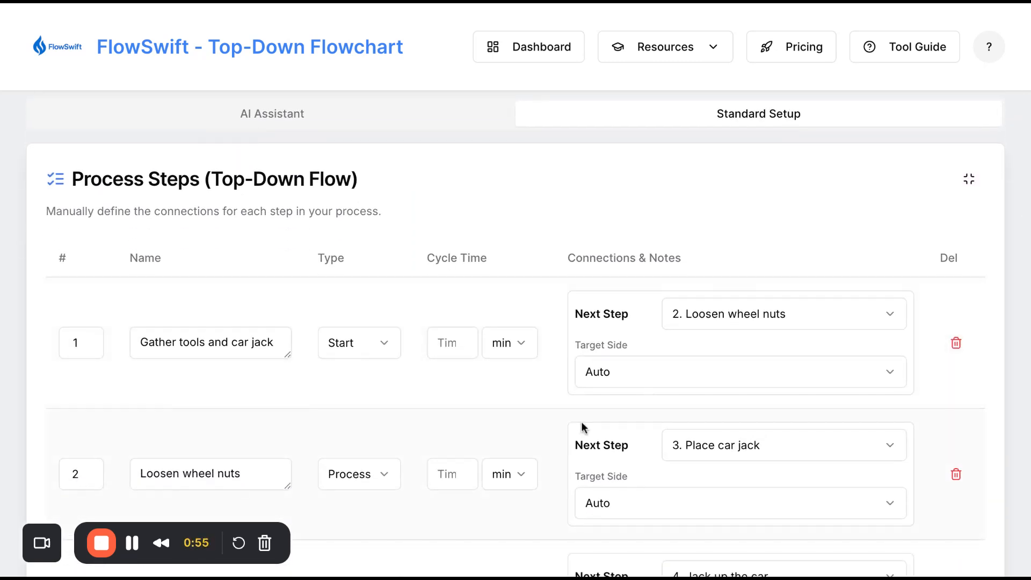
left_click(442, 476)
type("0")
Change the type of step 3, Place car jack, to Decision in the process steps table.
scroll(442, 475, "down", 3)
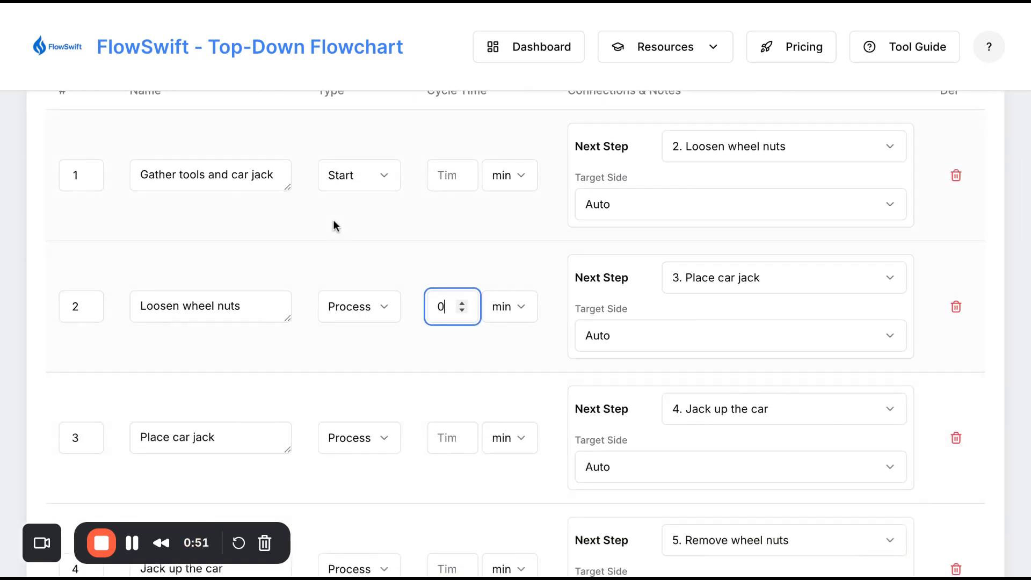
scroll(333, 225, "down", 18)
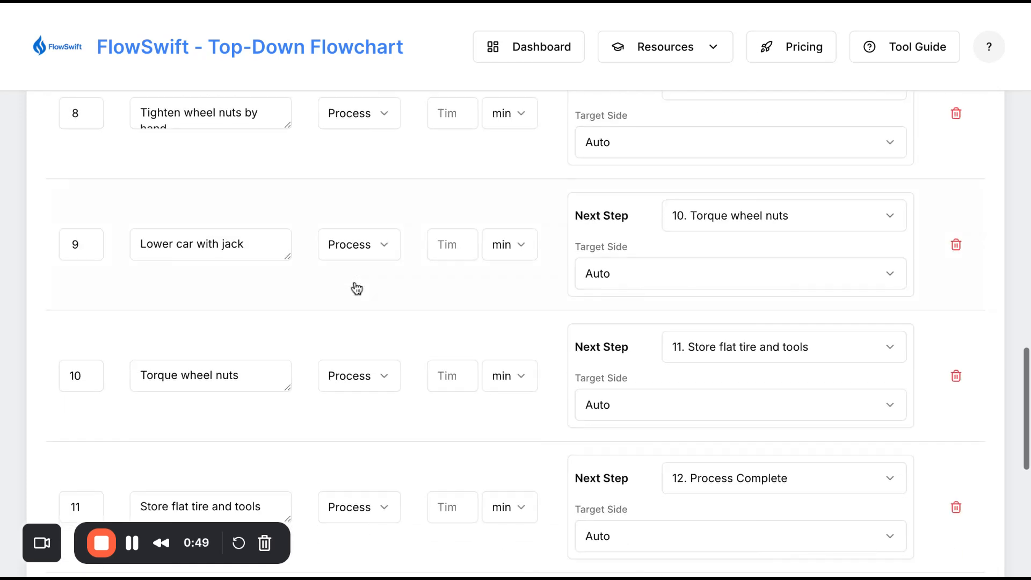
scroll(356, 289, "down", 8)
scroll(357, 288, "up", 20)
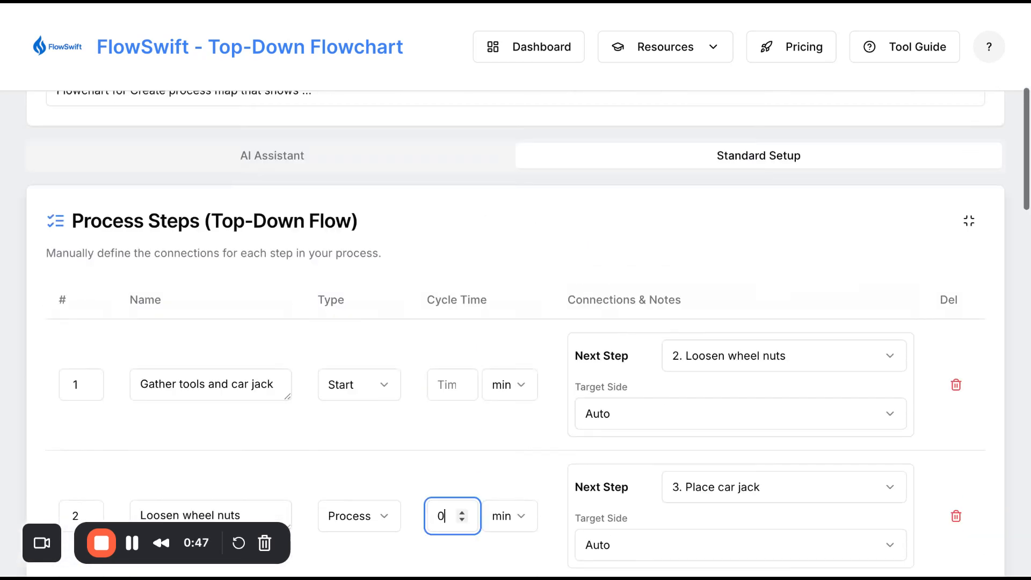
scroll(516, 333, "down", 8)
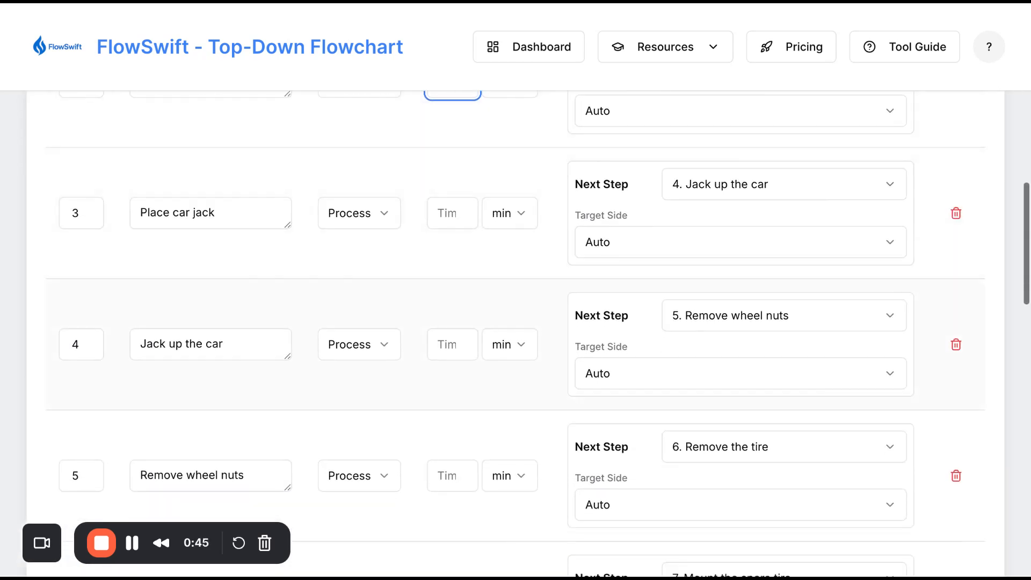
left_click(362, 230)
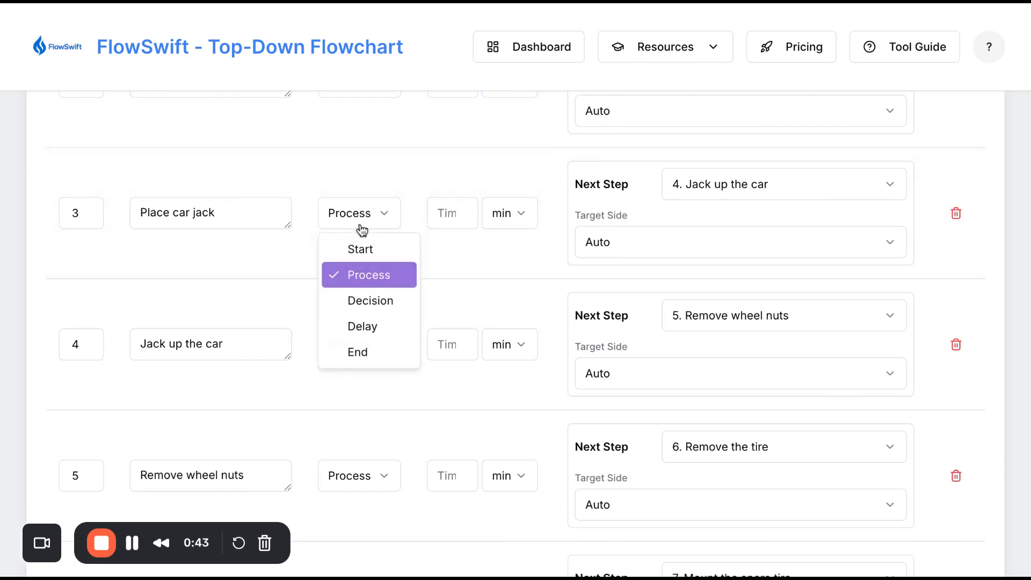
left_click(362, 300)
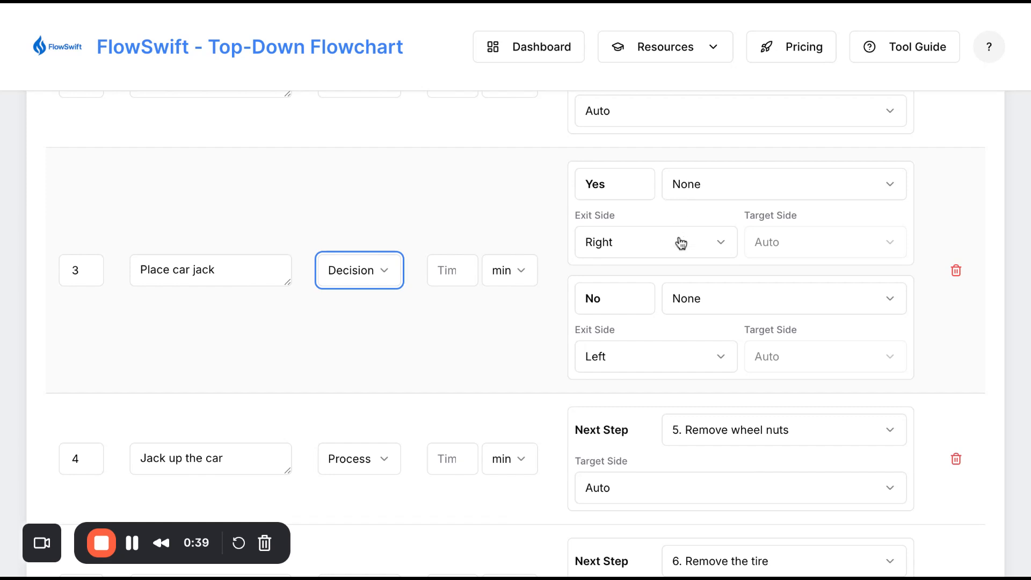
Connect the Place car jack decision's Yes branch to 4. Jack up the car and its No branch to 12. Process Complete.
left_click(701, 192)
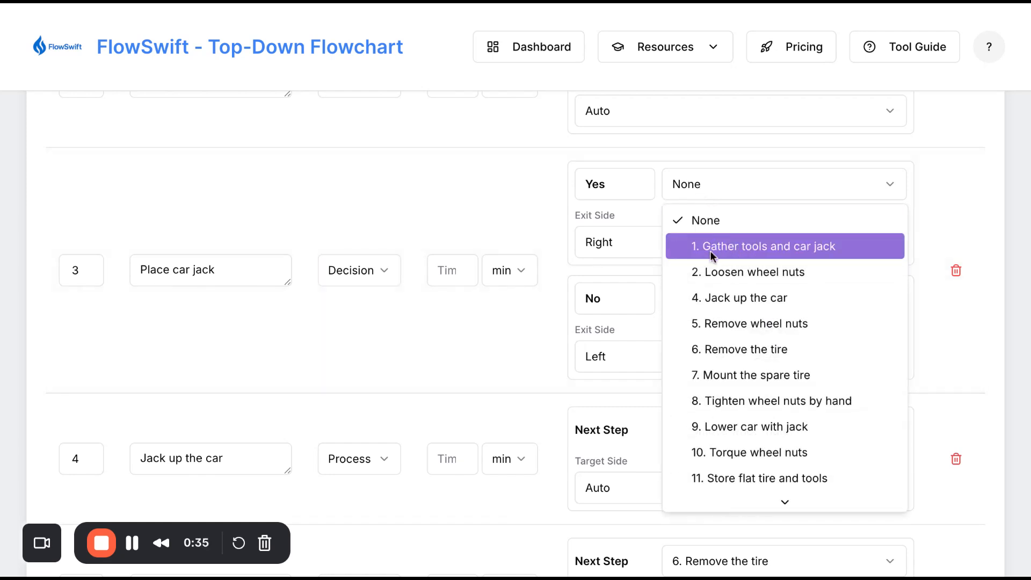
left_click(709, 296)
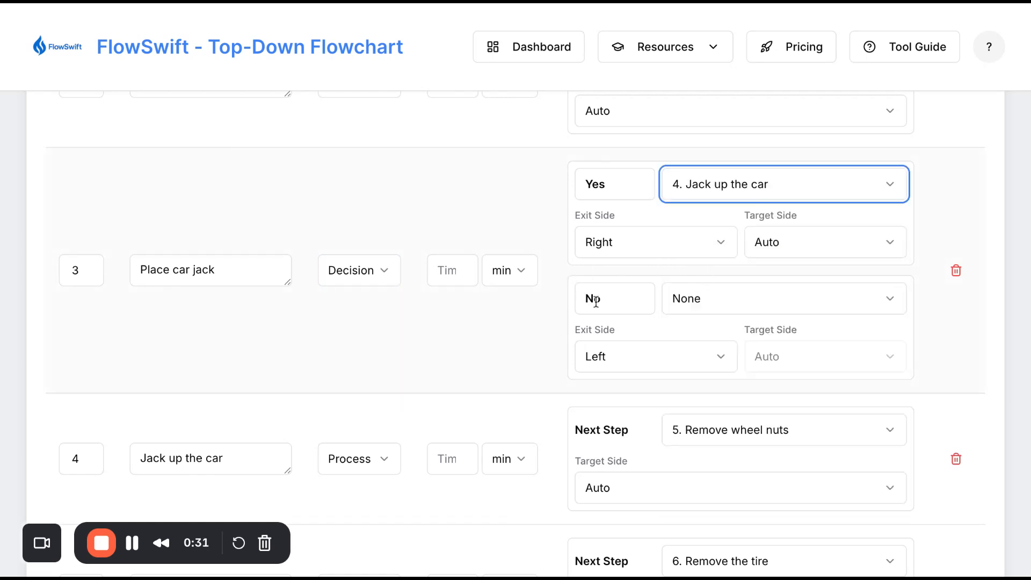
left_click(684, 310)
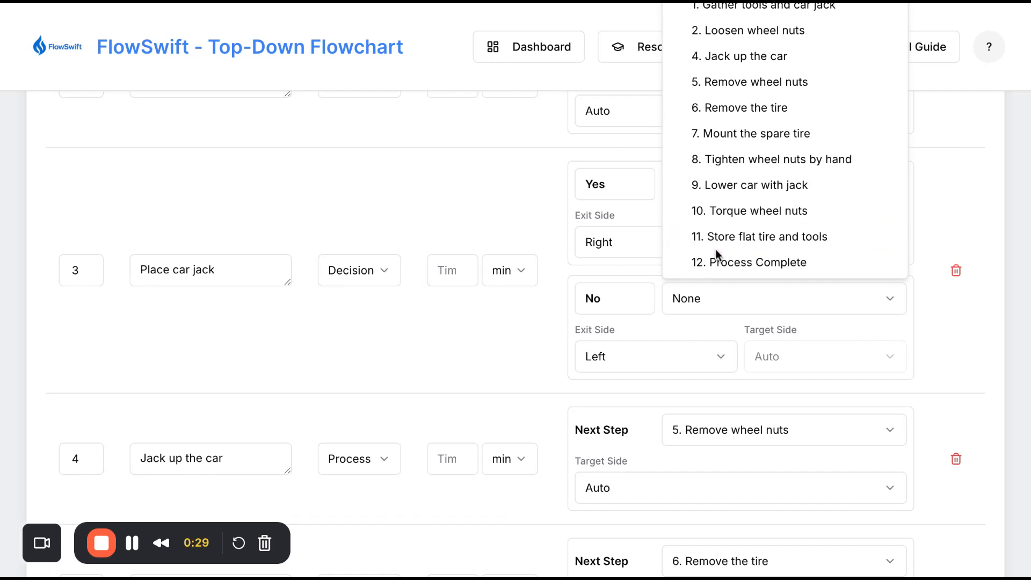
left_click(724, 266)
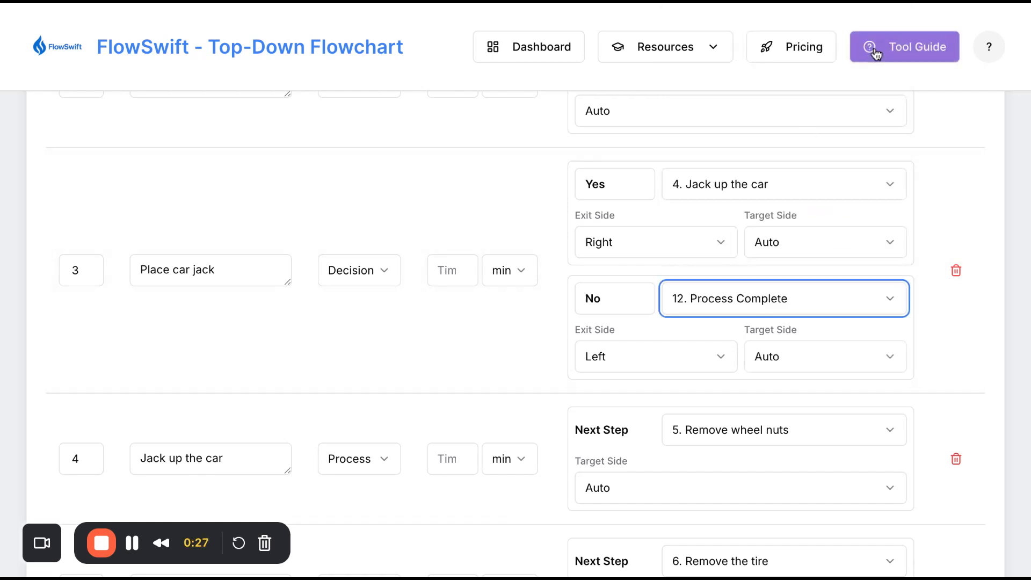
Collapse the expanded process steps table to show the flowchart beside it again.
scroll(902, 161, "up", 15)
scroll(902, 161, "down", 4)
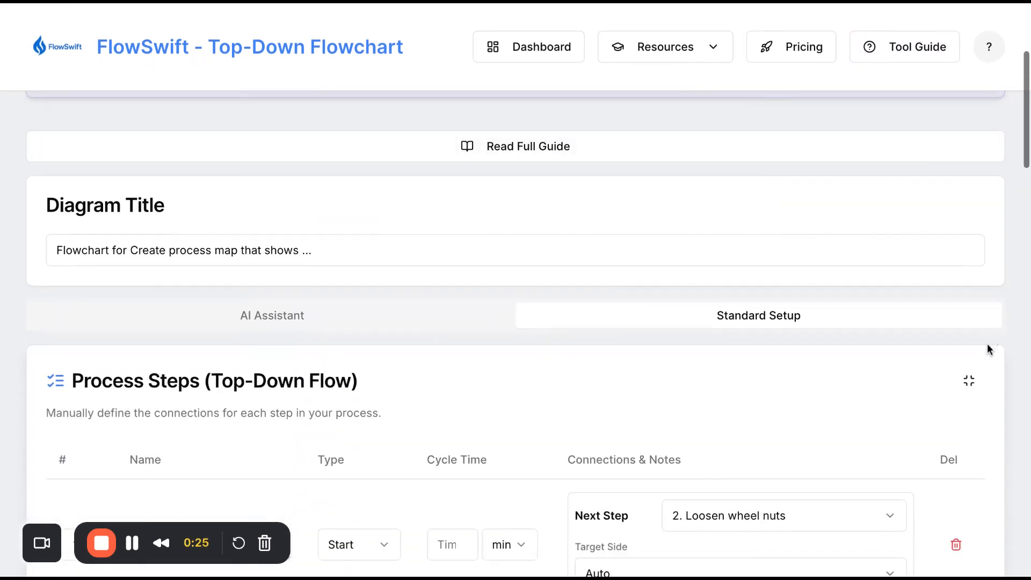
left_click(968, 382)
Examine the updated flowchart's Place car jack branches, the export options and the Top-Down Flowchart Guide.
scroll(748, 352, "down", 12)
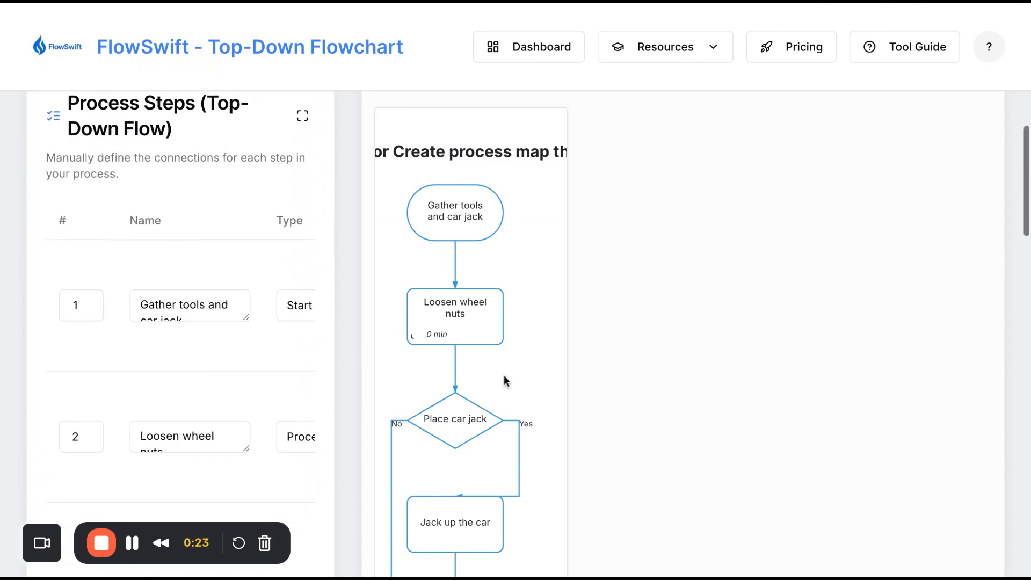
scroll(504, 374, "down", 12)
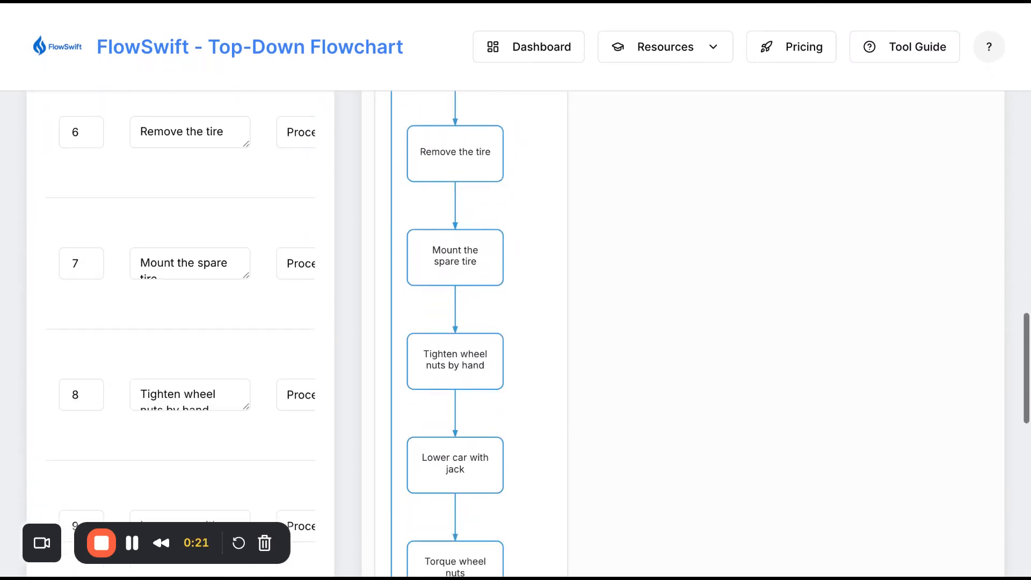
scroll(503, 281, "up", 12)
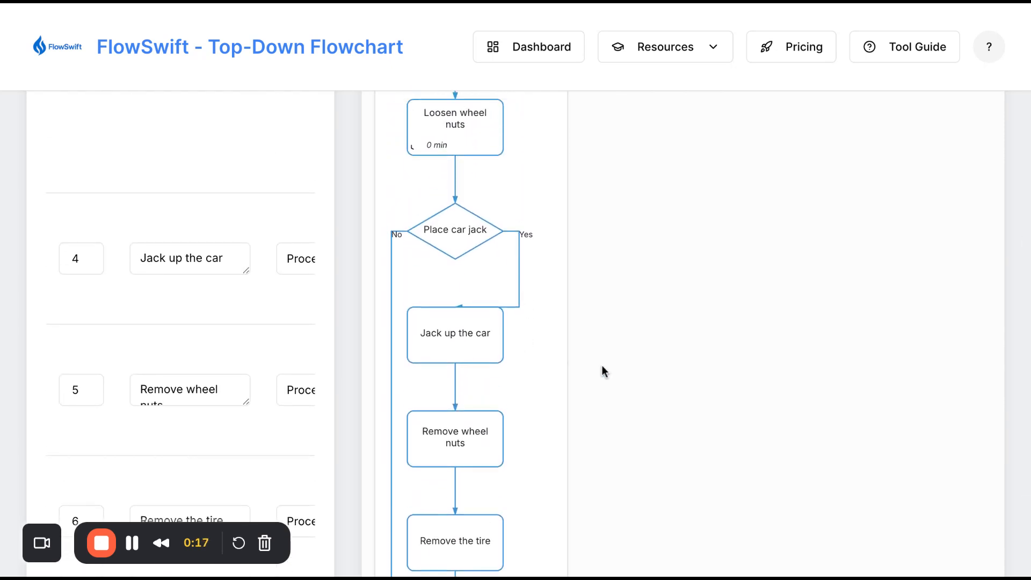
scroll(601, 365, "down", 15)
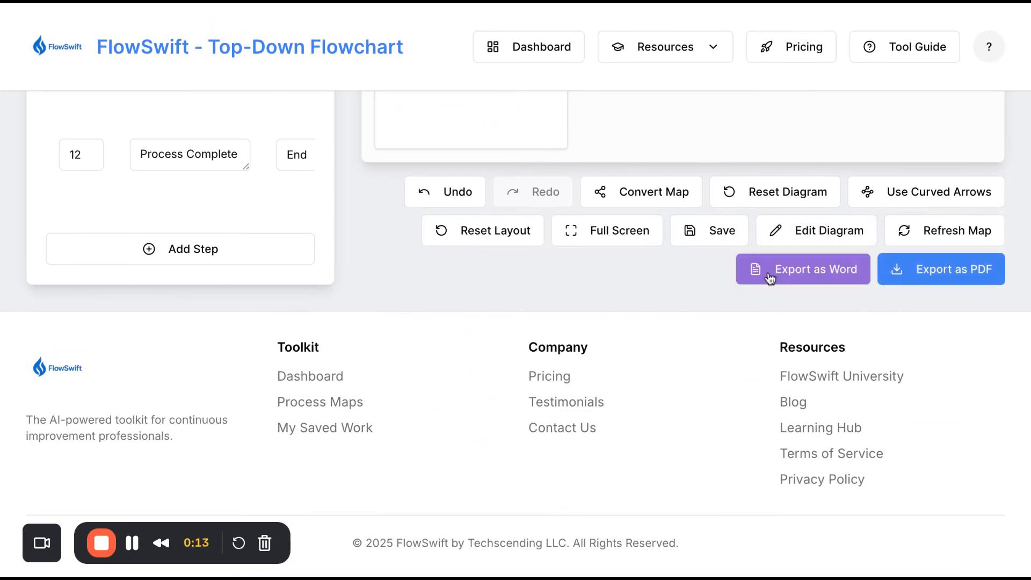
scroll(592, 350, "up", 15)
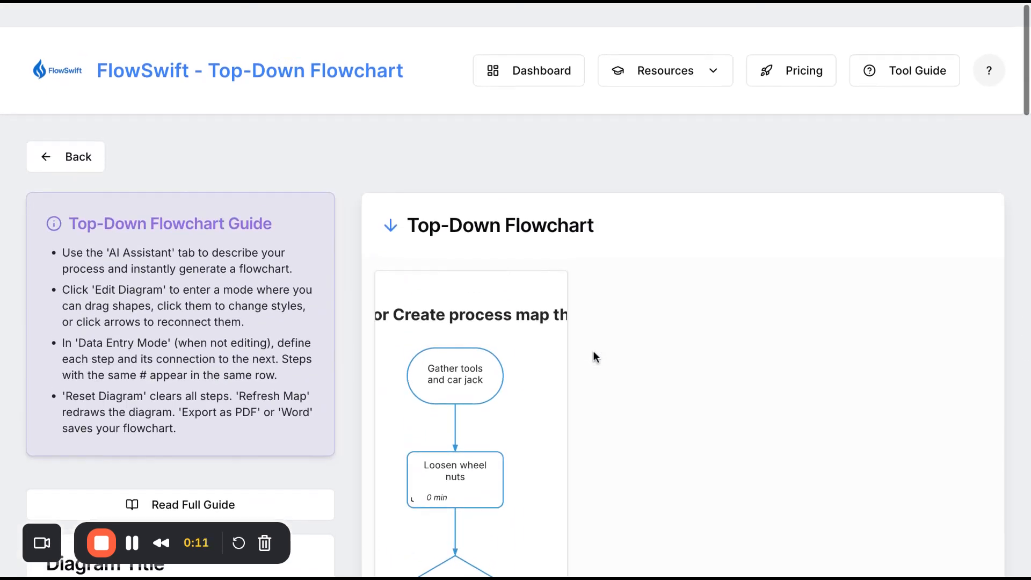
scroll(593, 352, "down", 1)
scroll(268, 282, "down", 1)
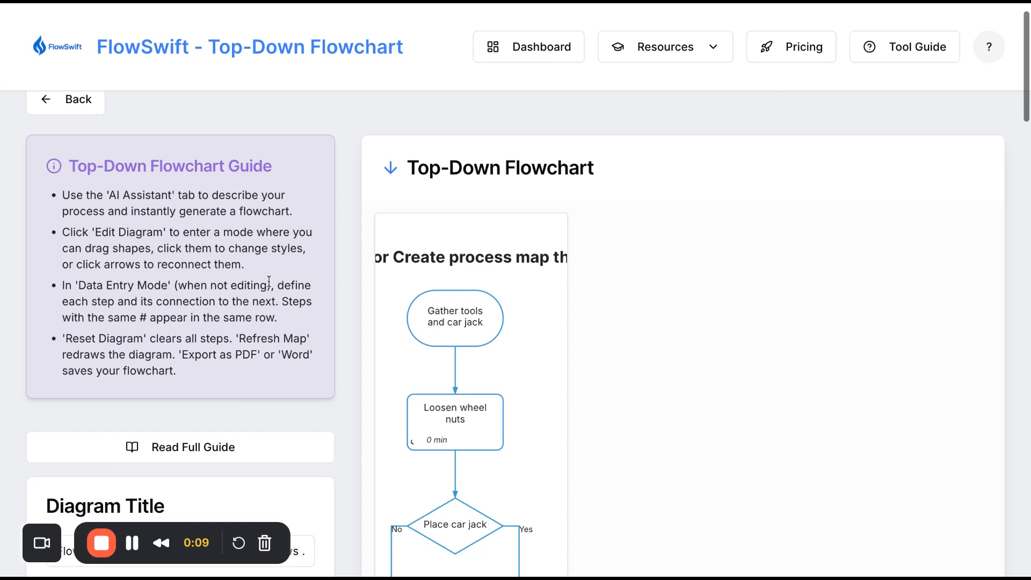